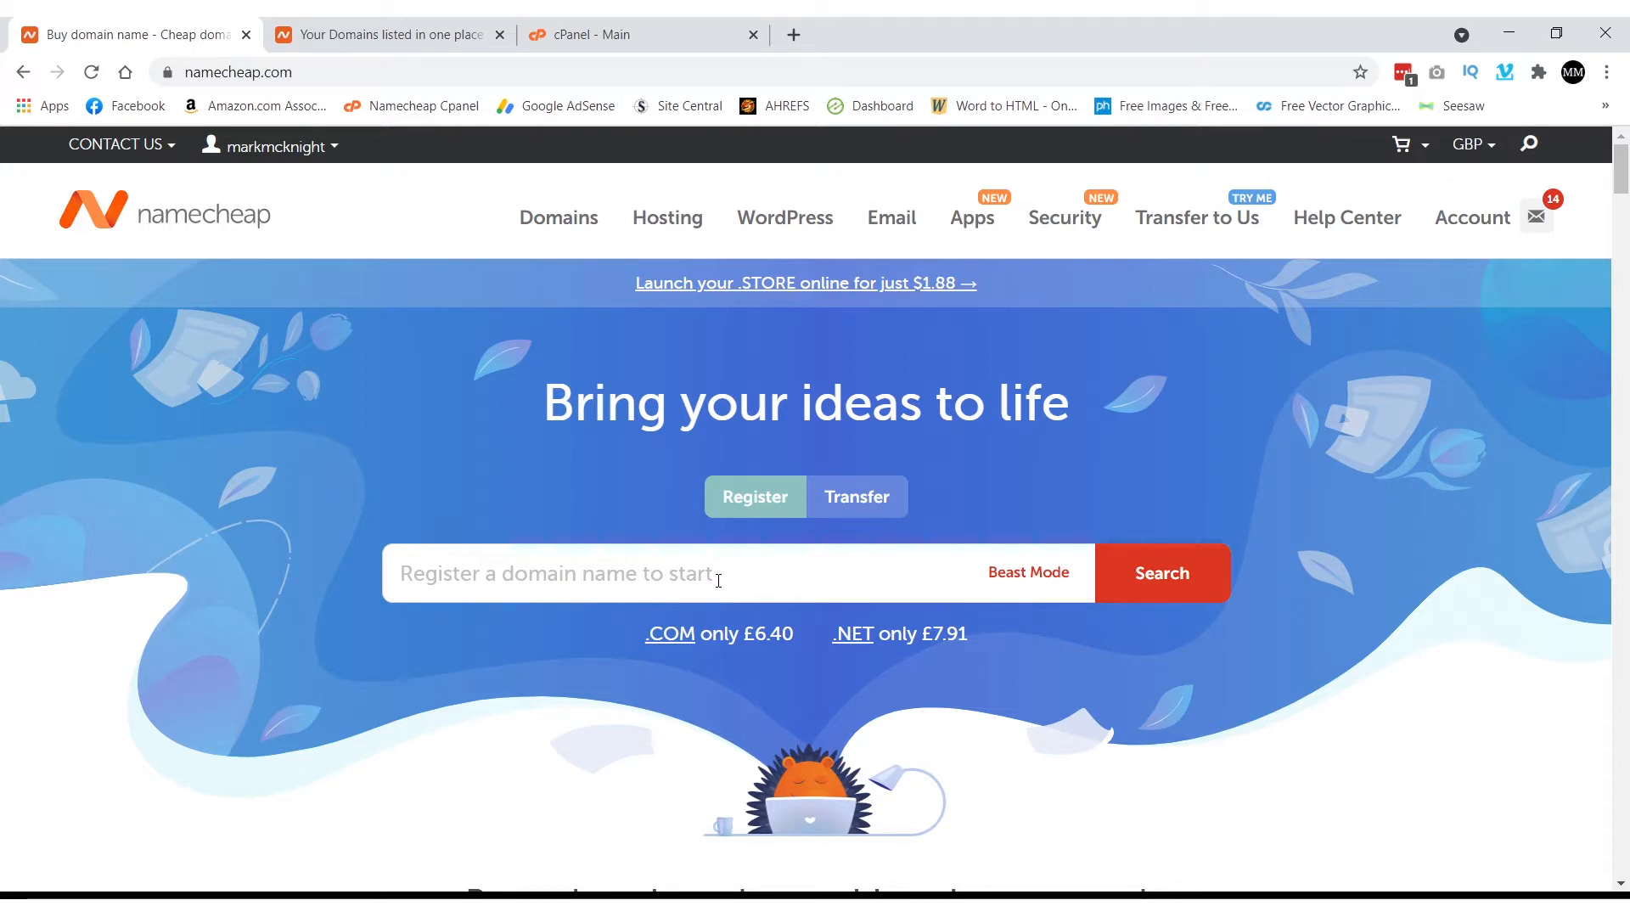
# Step: Search Namecheap for available markmcknight domain names
pyautogui.click(718, 581)
pyautogui.write('markmc')
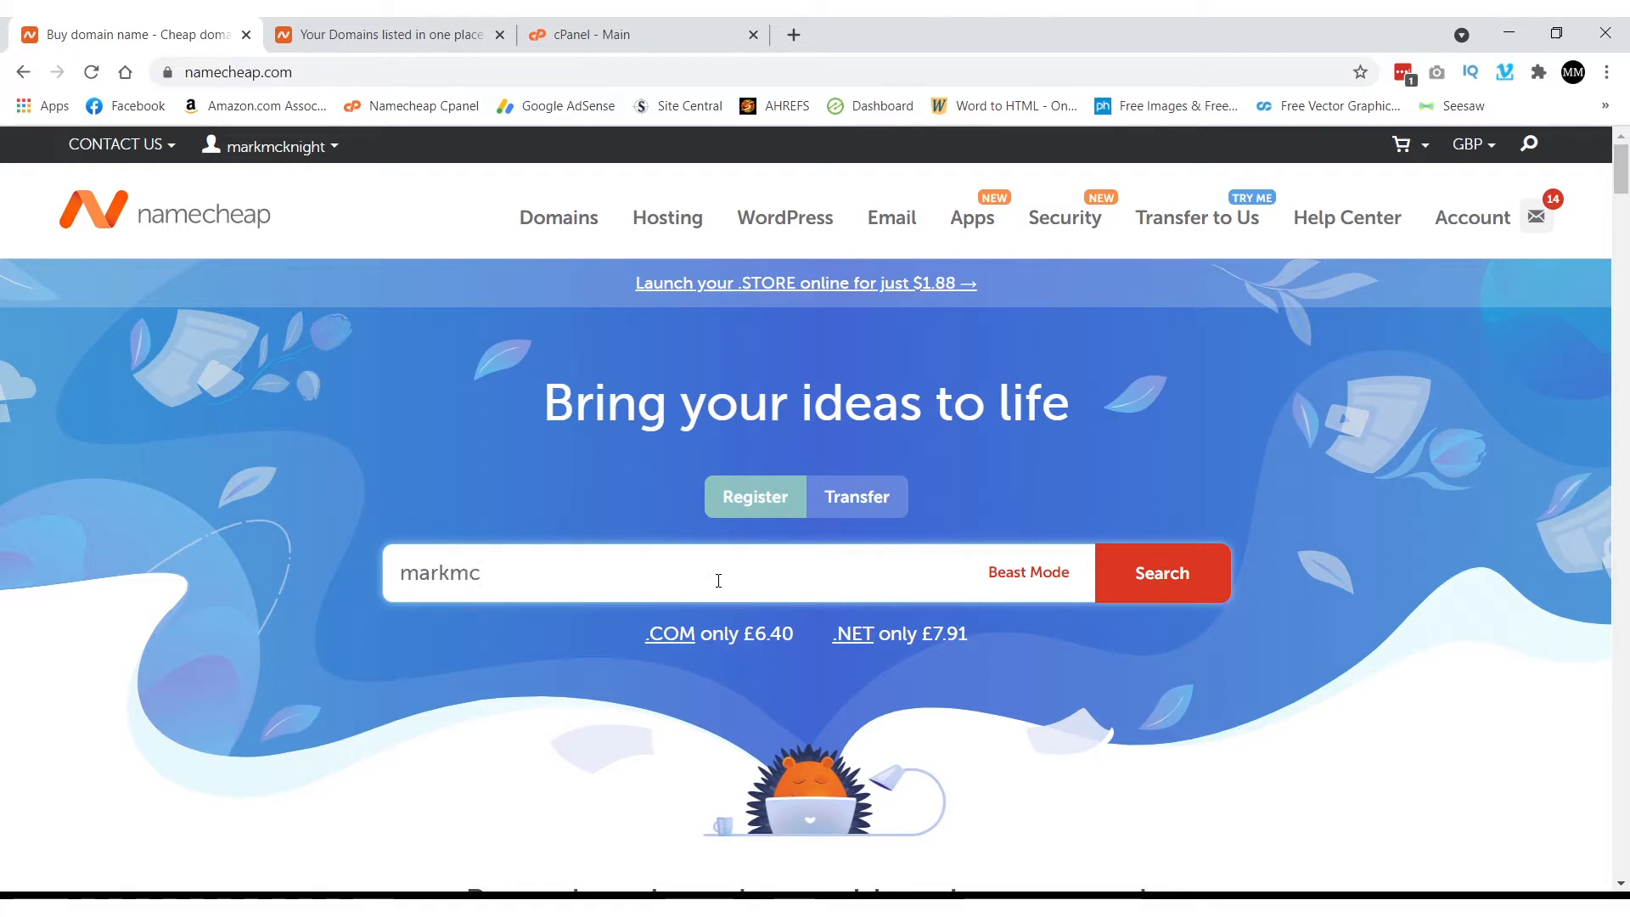
pyautogui.write('knight')
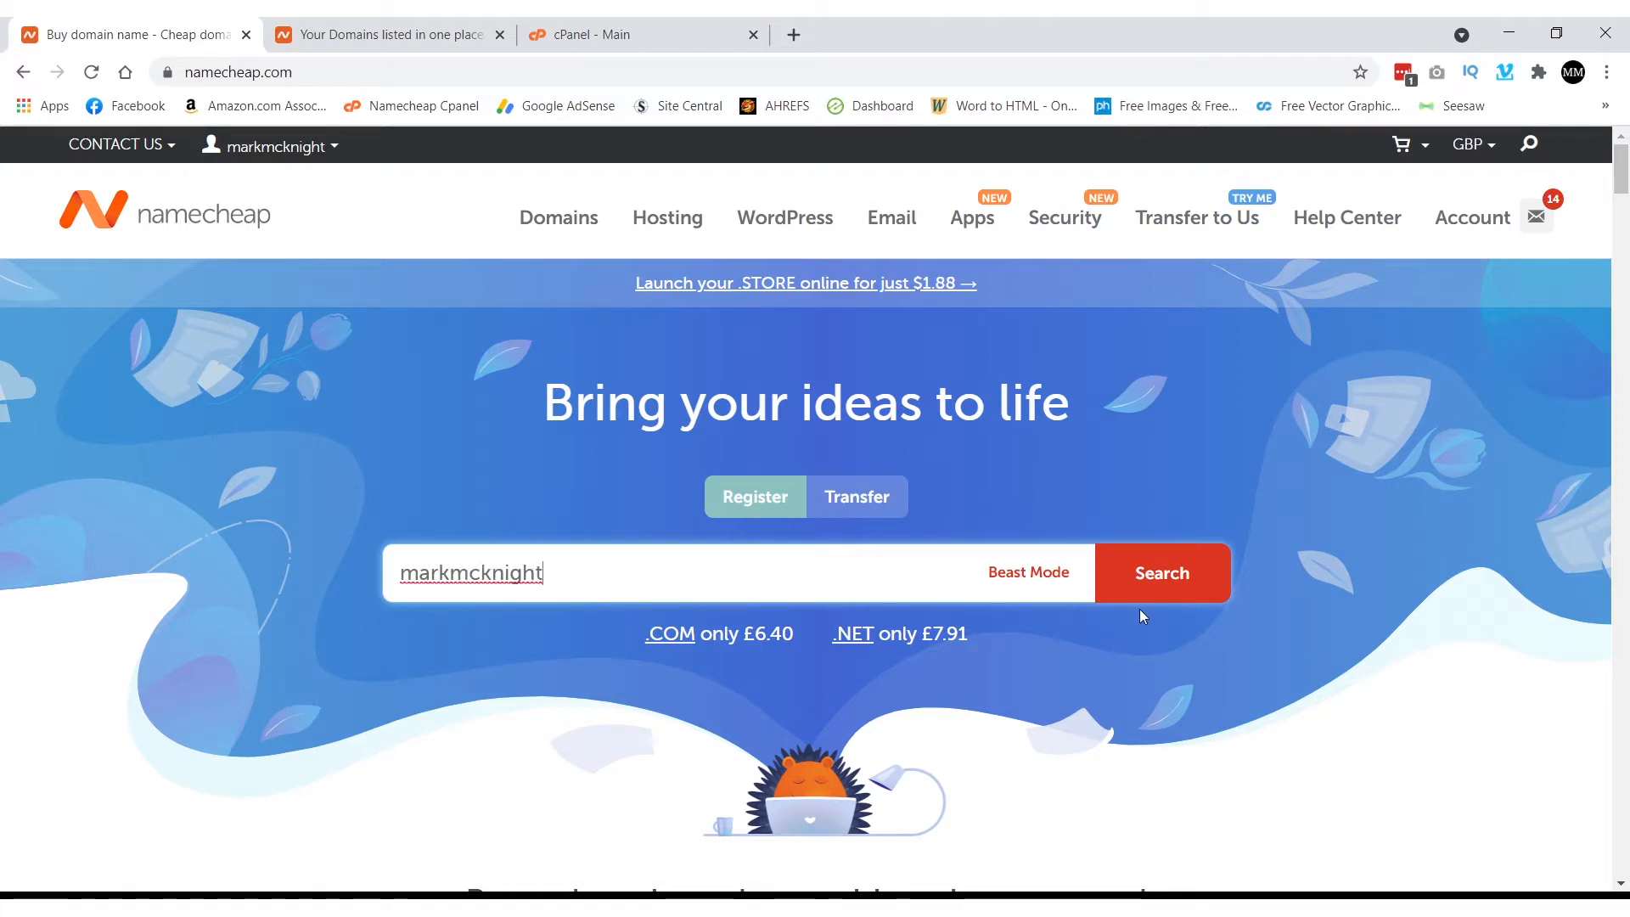
pyautogui.click(1170, 575)
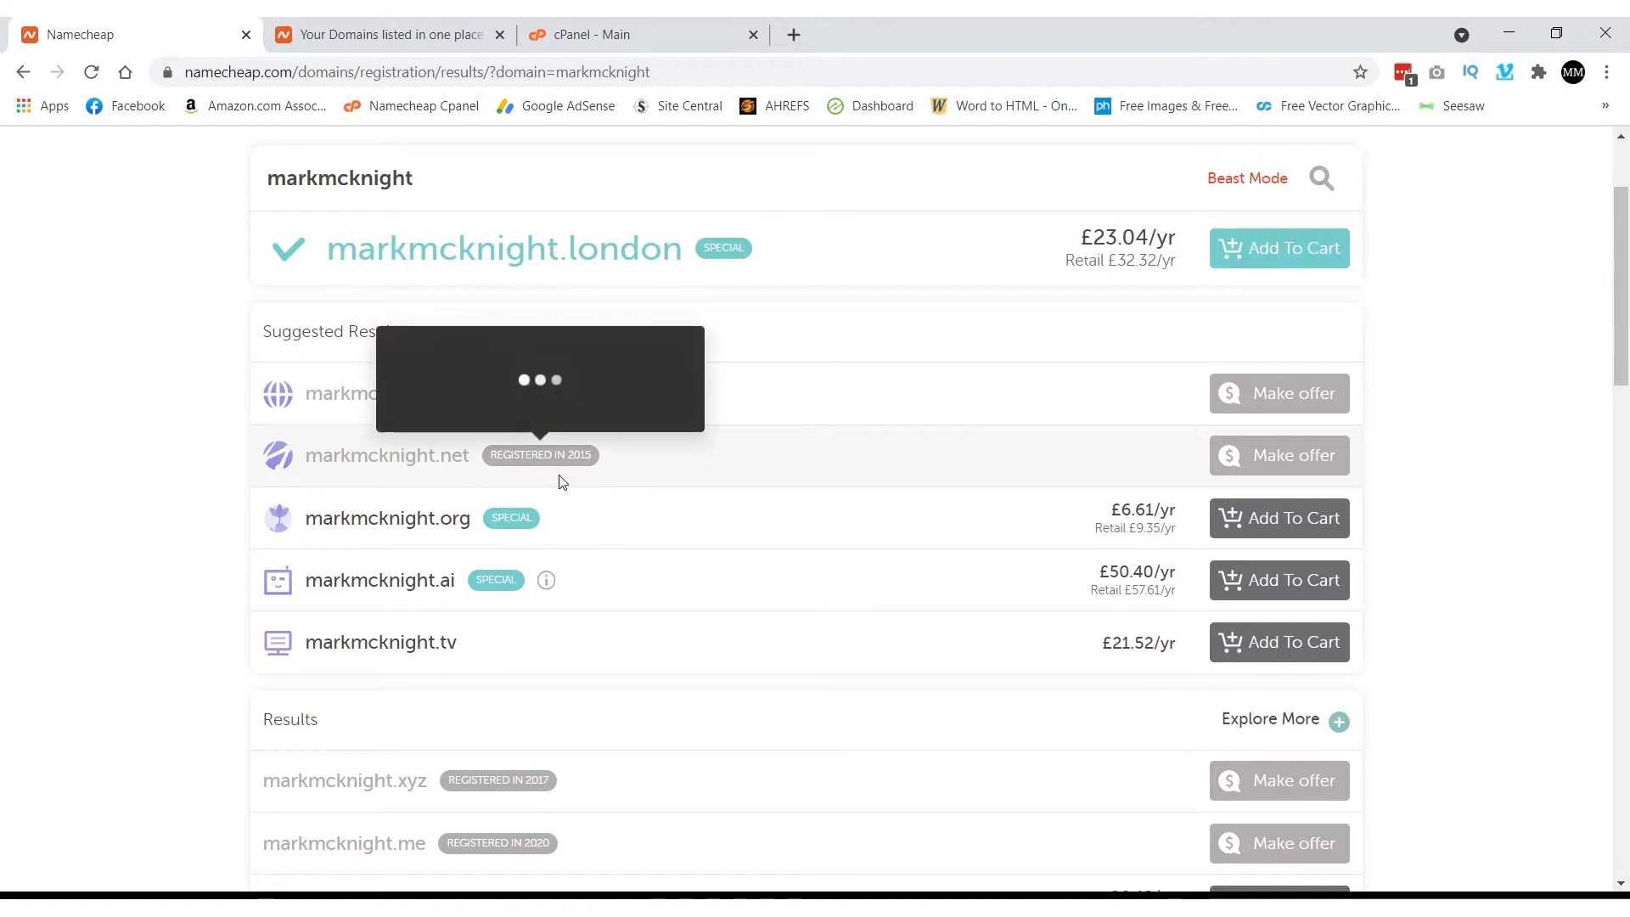
# Step: Open markmcknight.net's management page from the Domain List
pyautogui.click(405, 38)
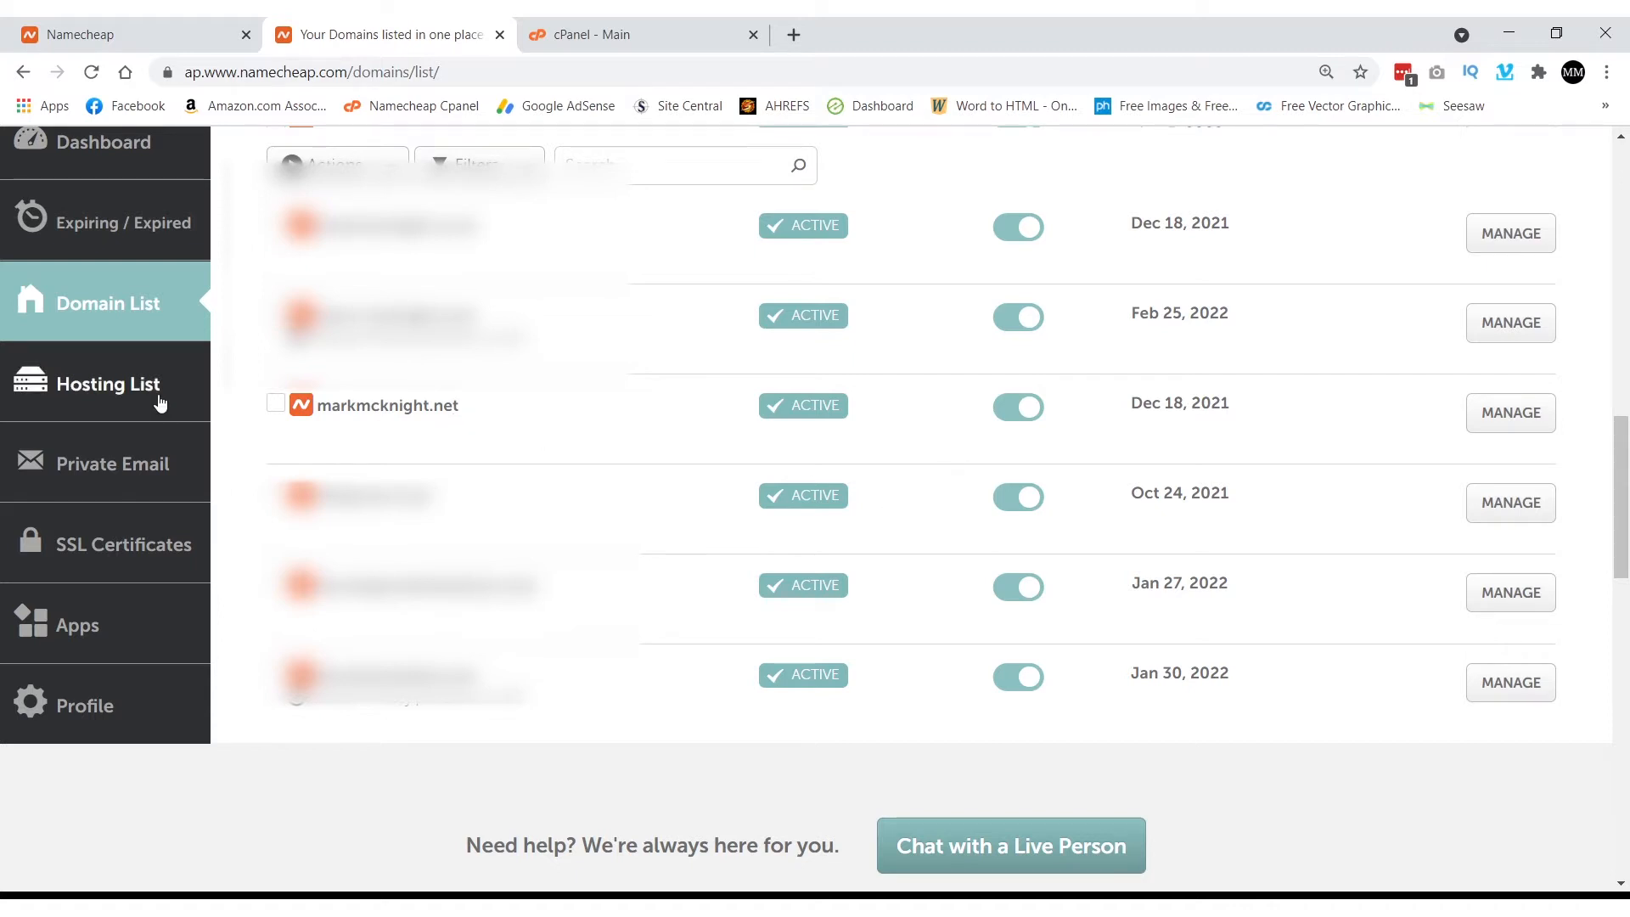
pyautogui.scroll(3, 145, 469)
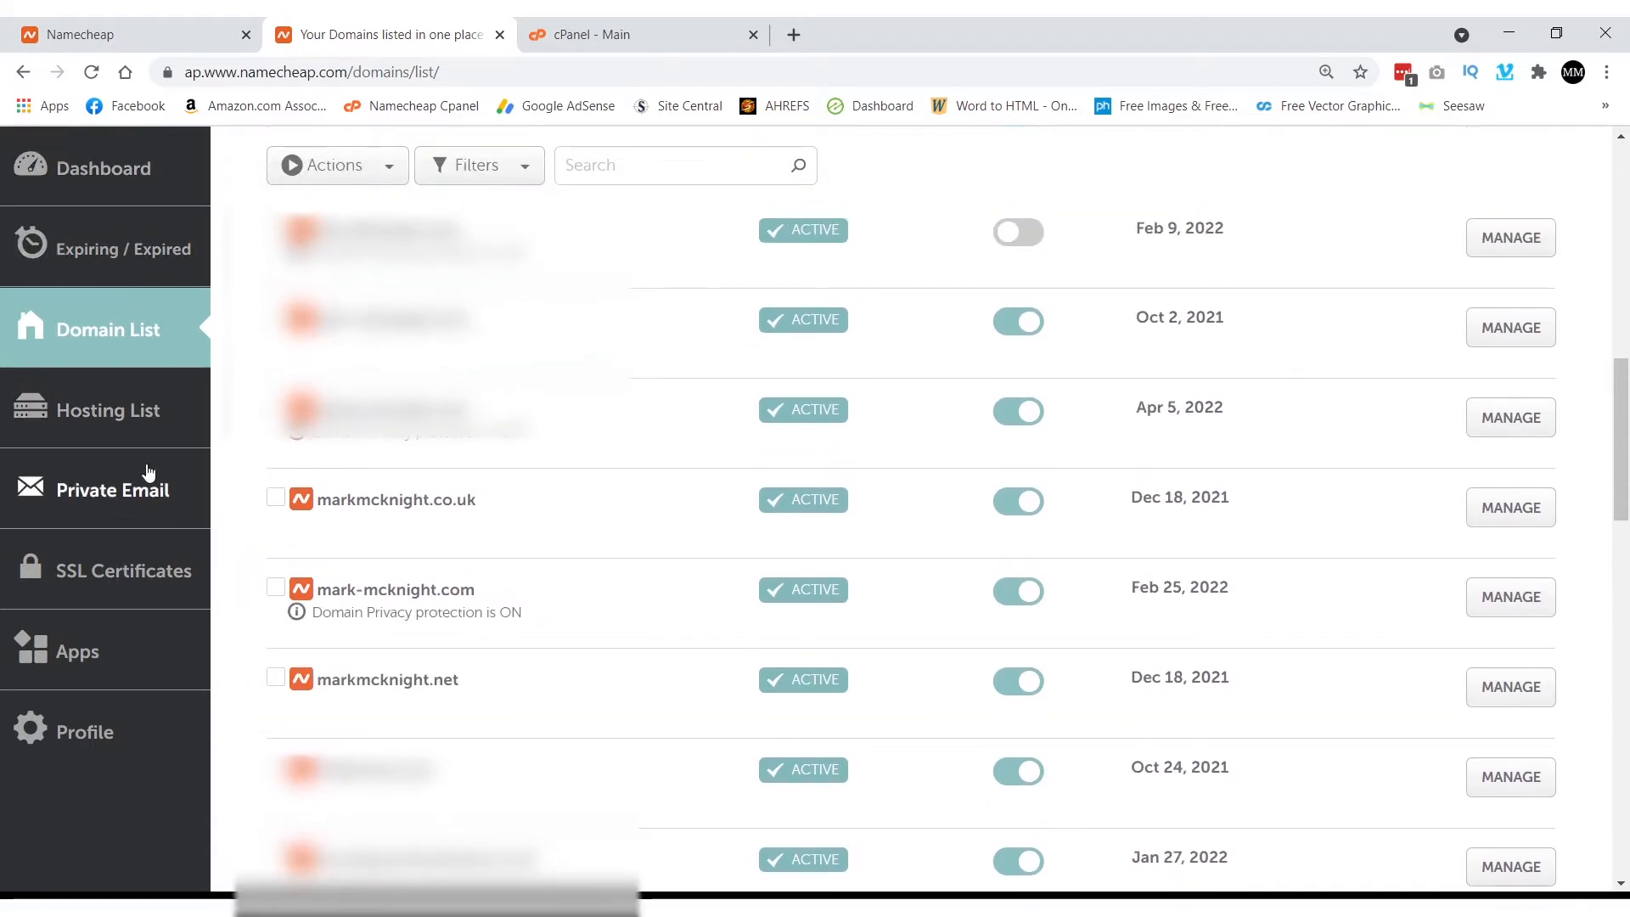
pyautogui.scroll(-2, 145, 468)
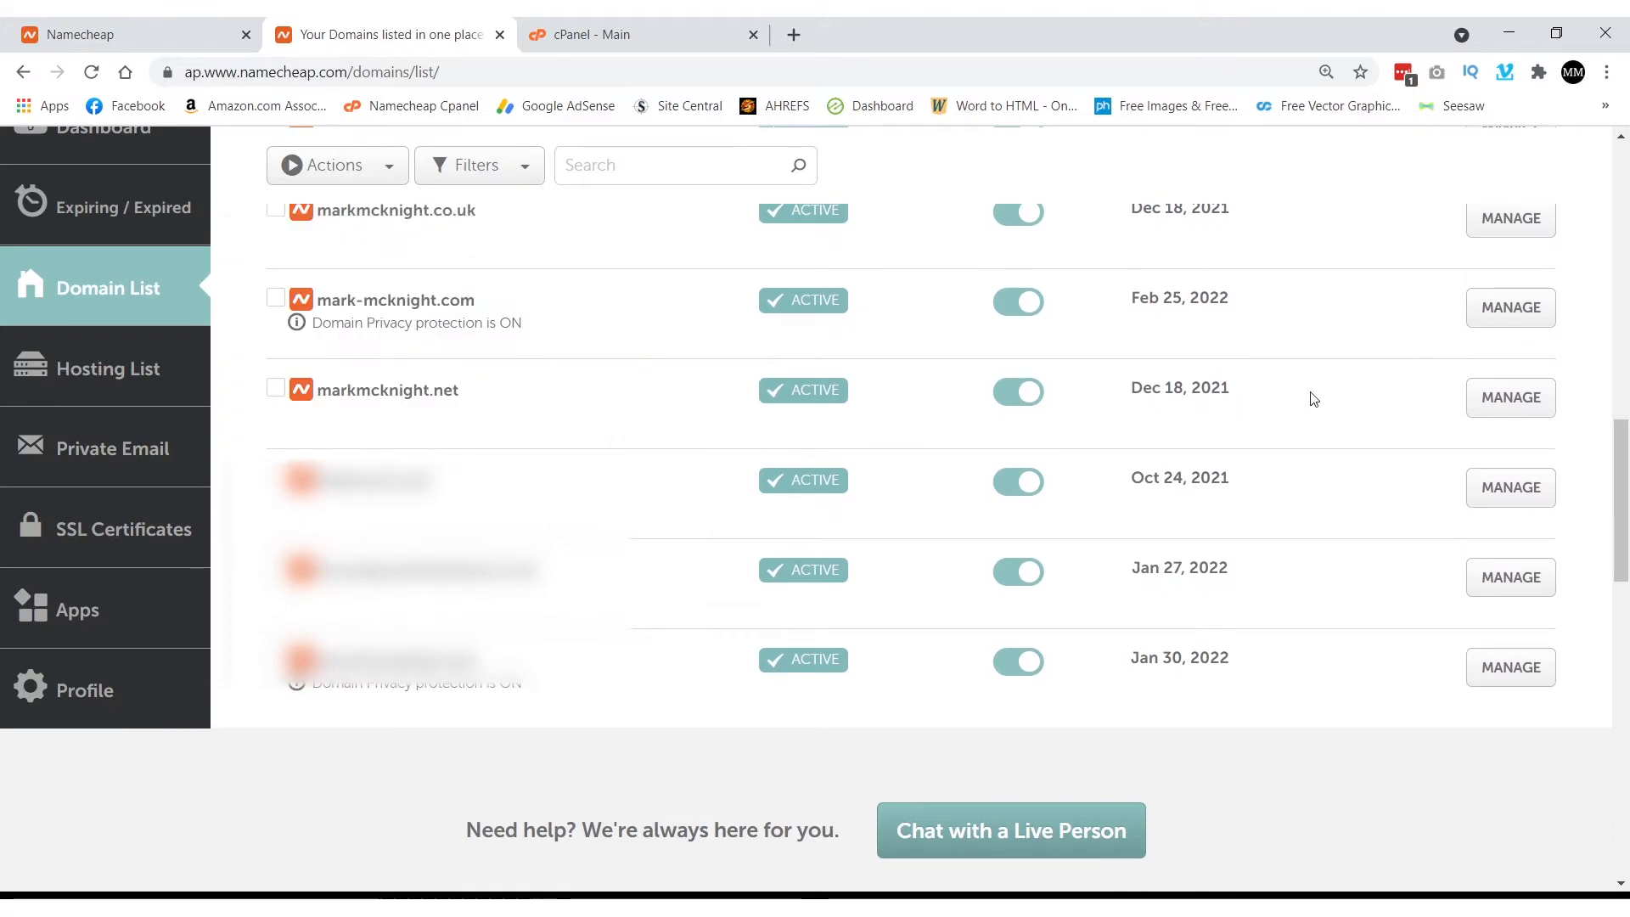
pyautogui.click(1485, 407)
# Step: Try Custom DNS for markmcknight.net's nameservers, then revert to Namecheap BasicDNS
pyautogui.scroll(-3, 701, 449)
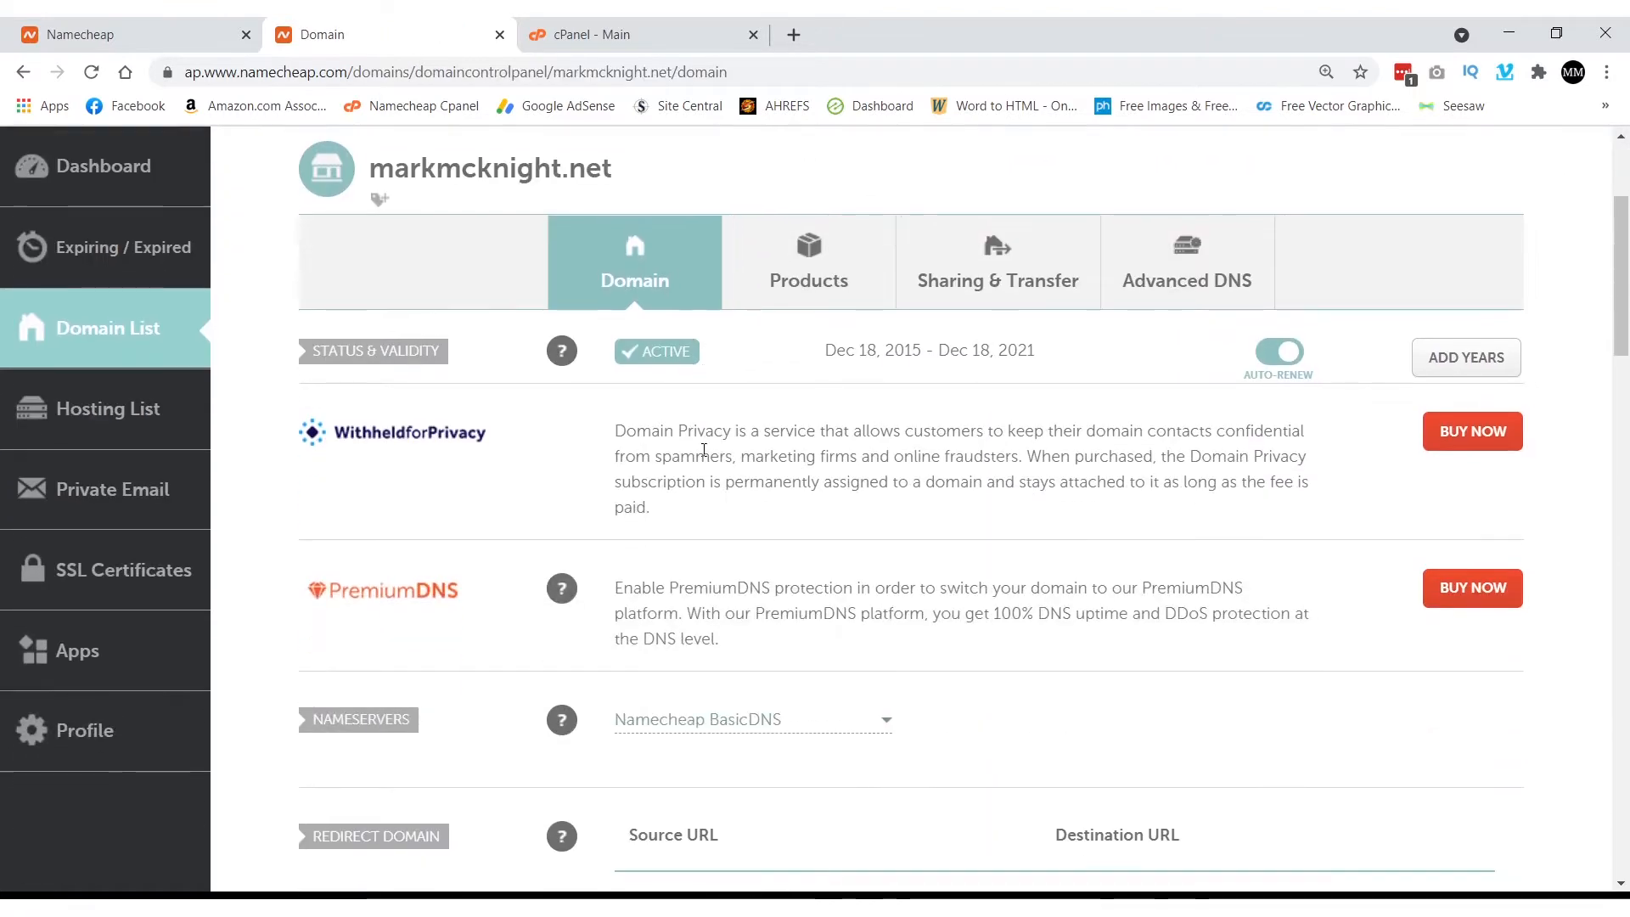
pyautogui.scroll(-3, 802, 323)
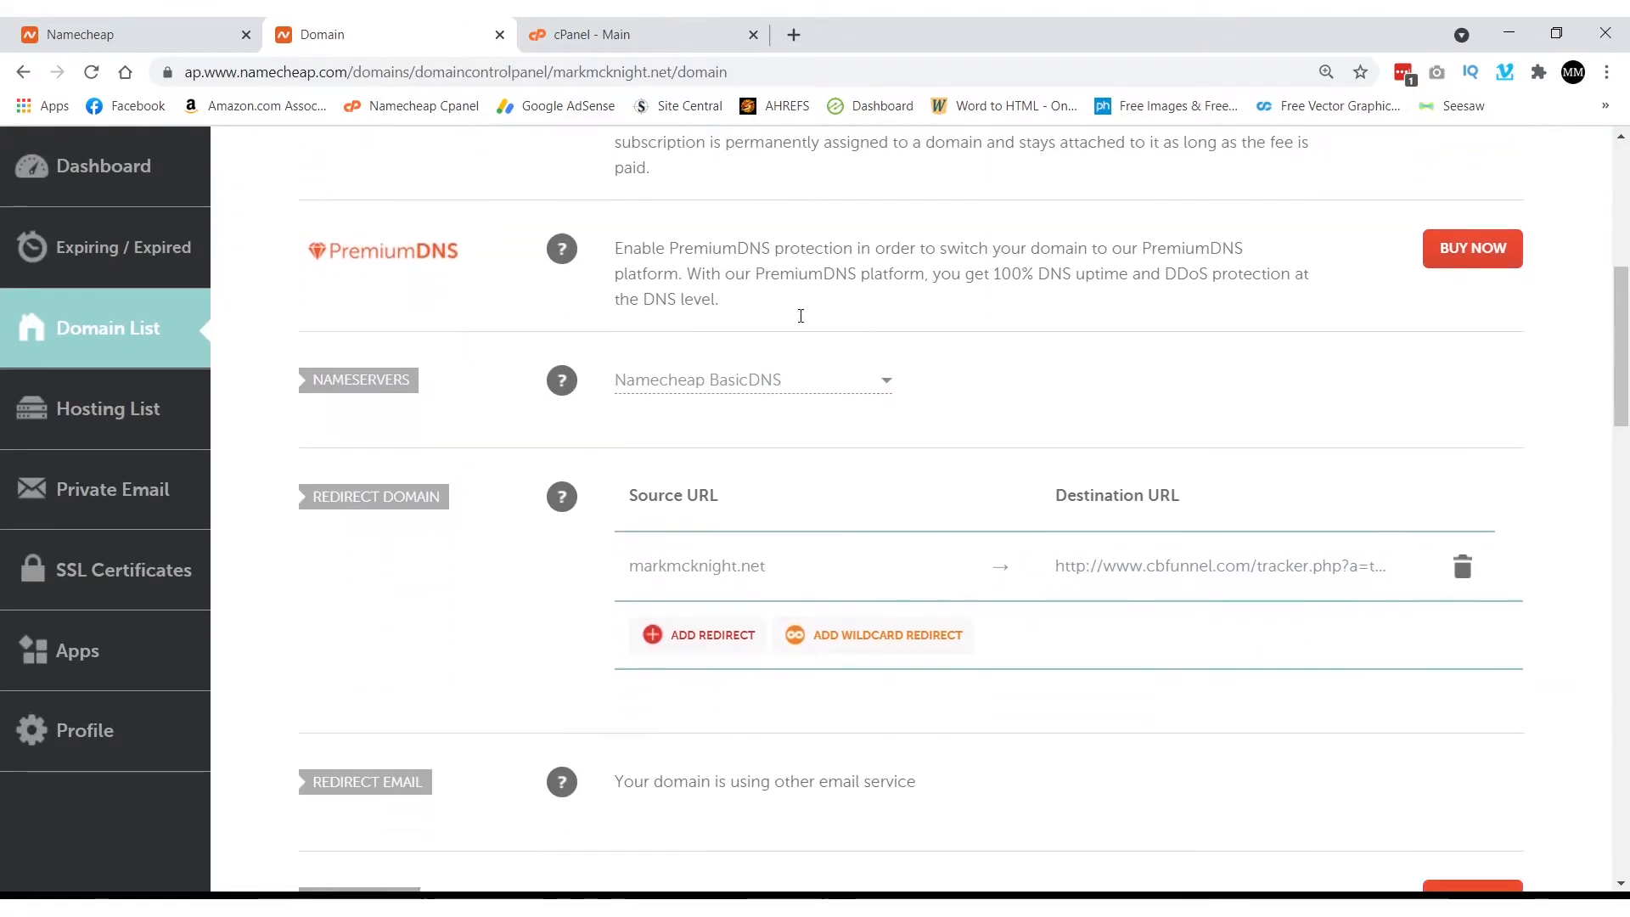
pyautogui.scroll(-7, 802, 322)
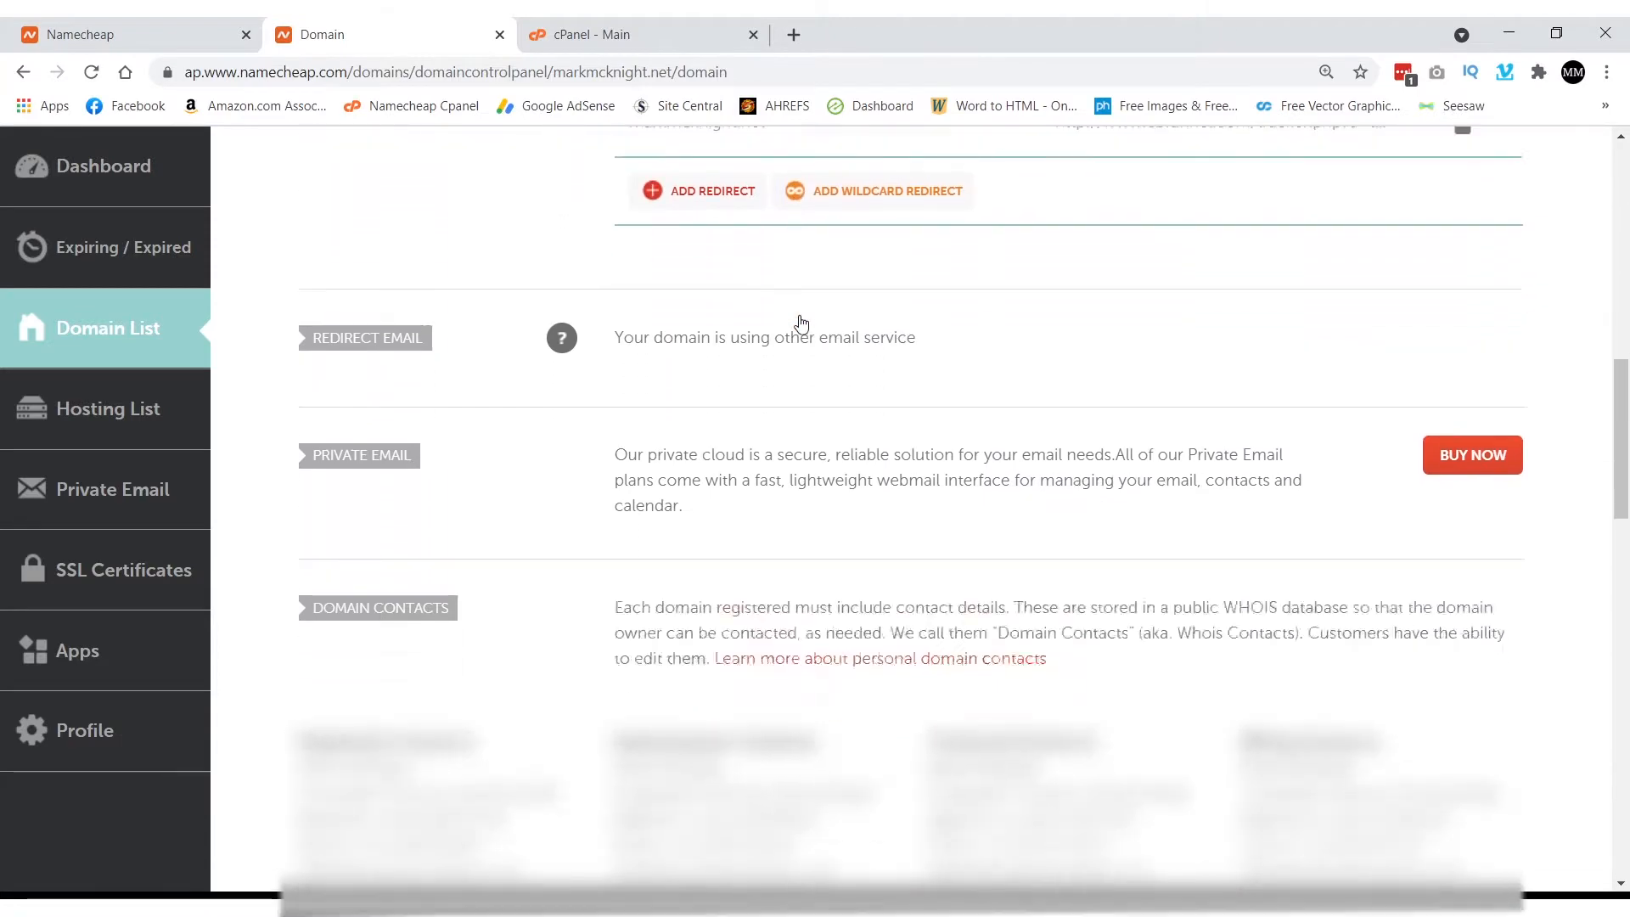
pyautogui.scroll(7, 801, 322)
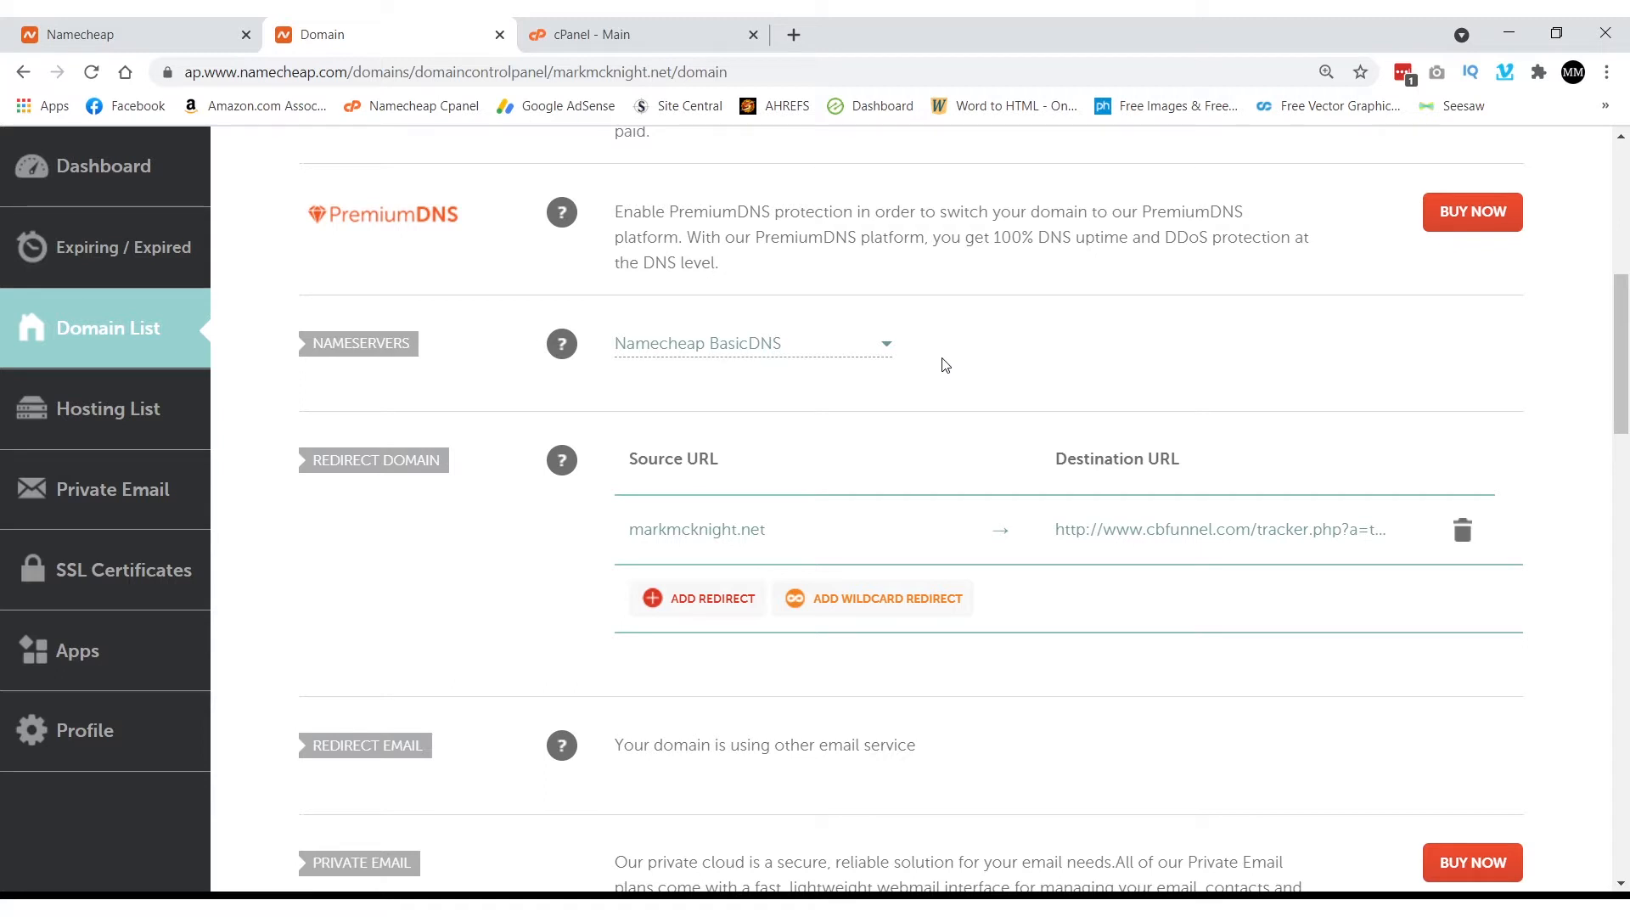
pyautogui.click(888, 348)
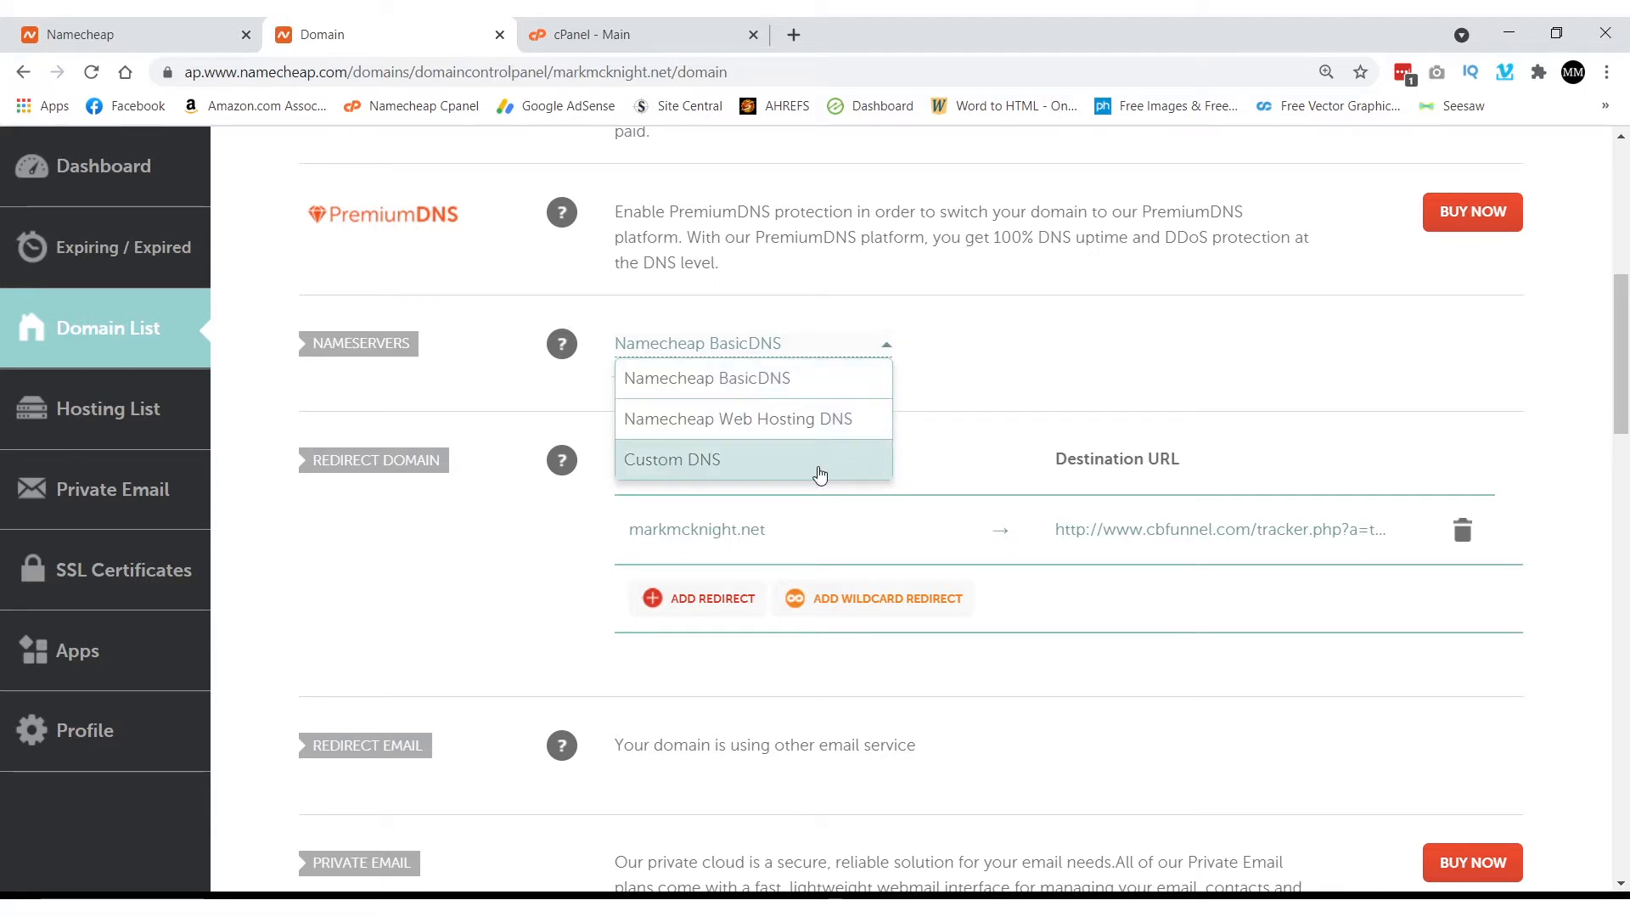
pyautogui.click(747, 473)
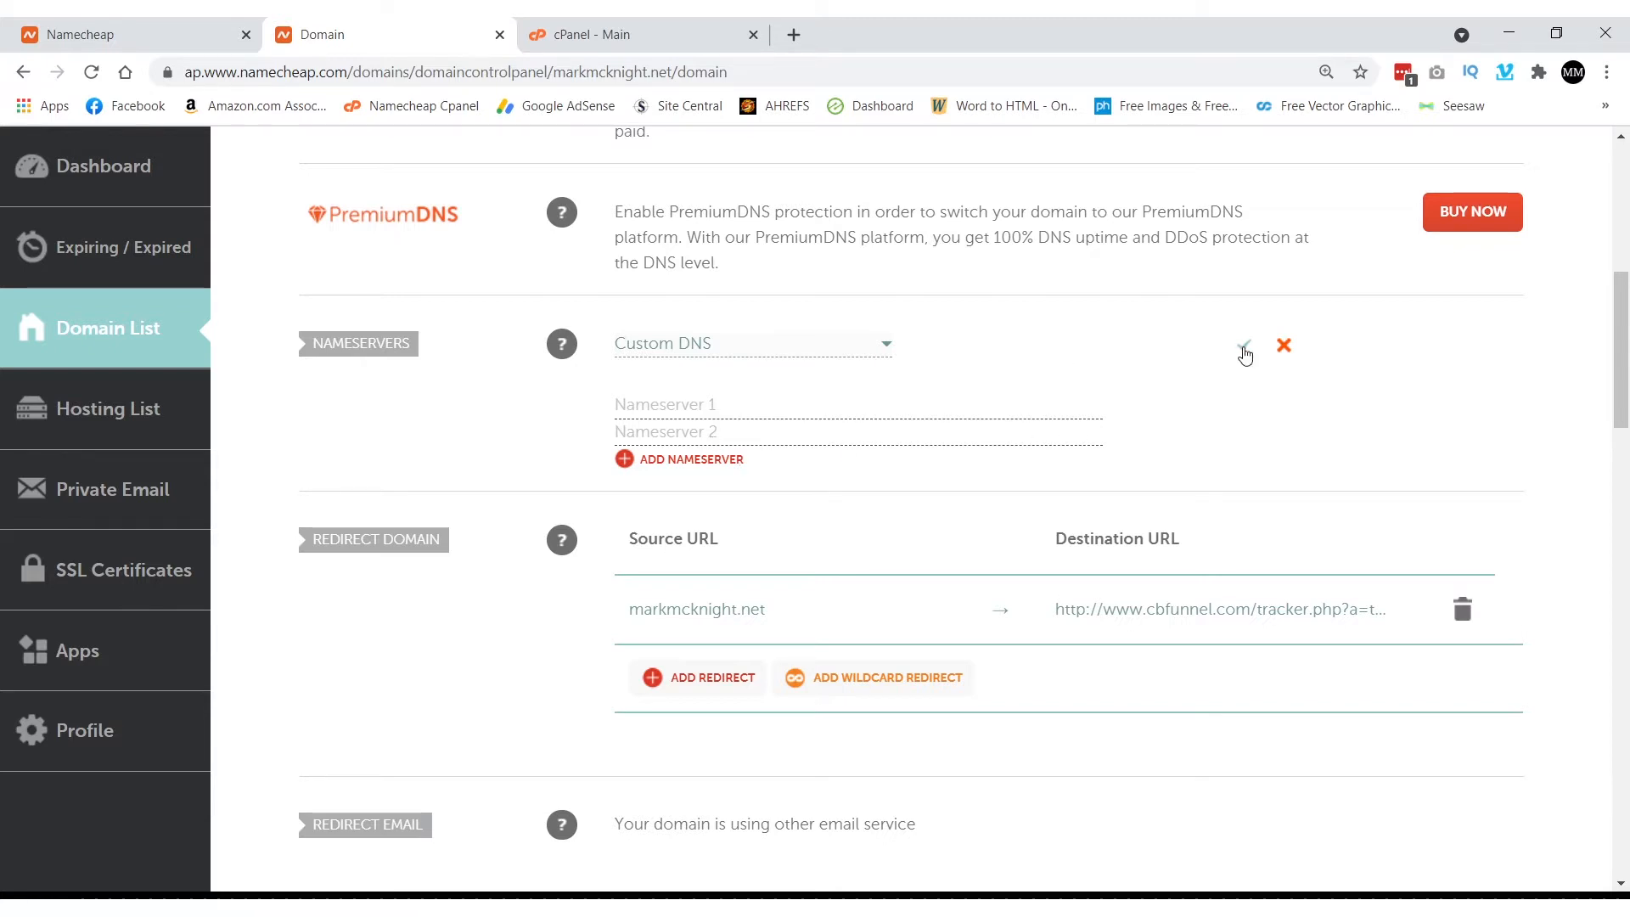
pyautogui.click(883, 346)
pyautogui.click(865, 374)
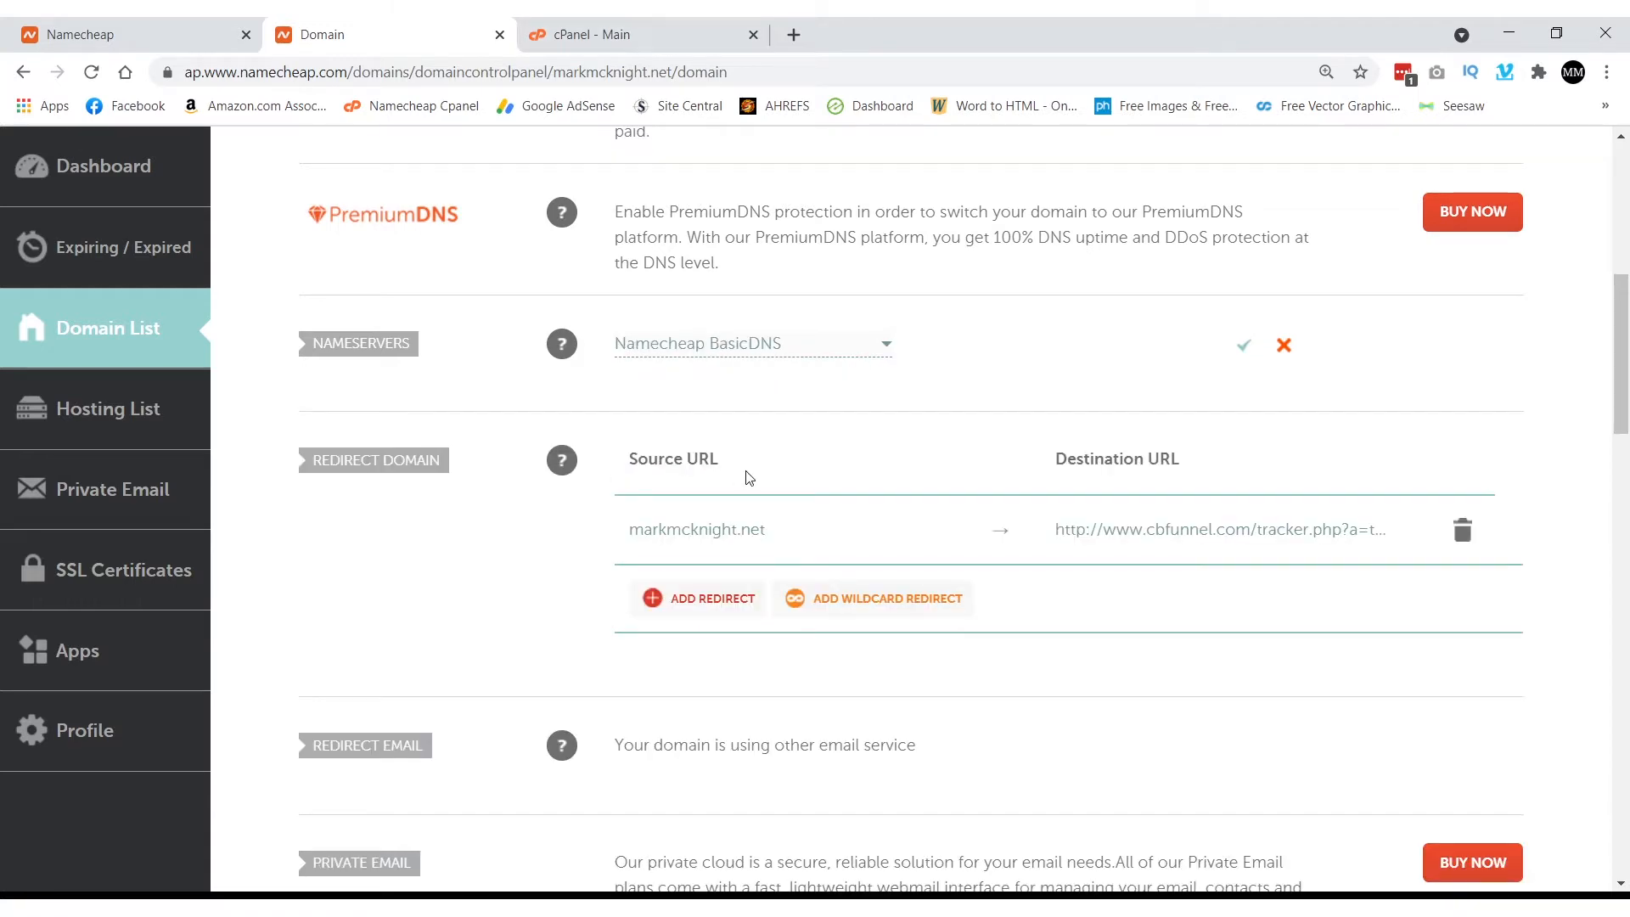
# Step: Go to the cPanel dashboard and open the Addon Domains page
pyautogui.click(658, 40)
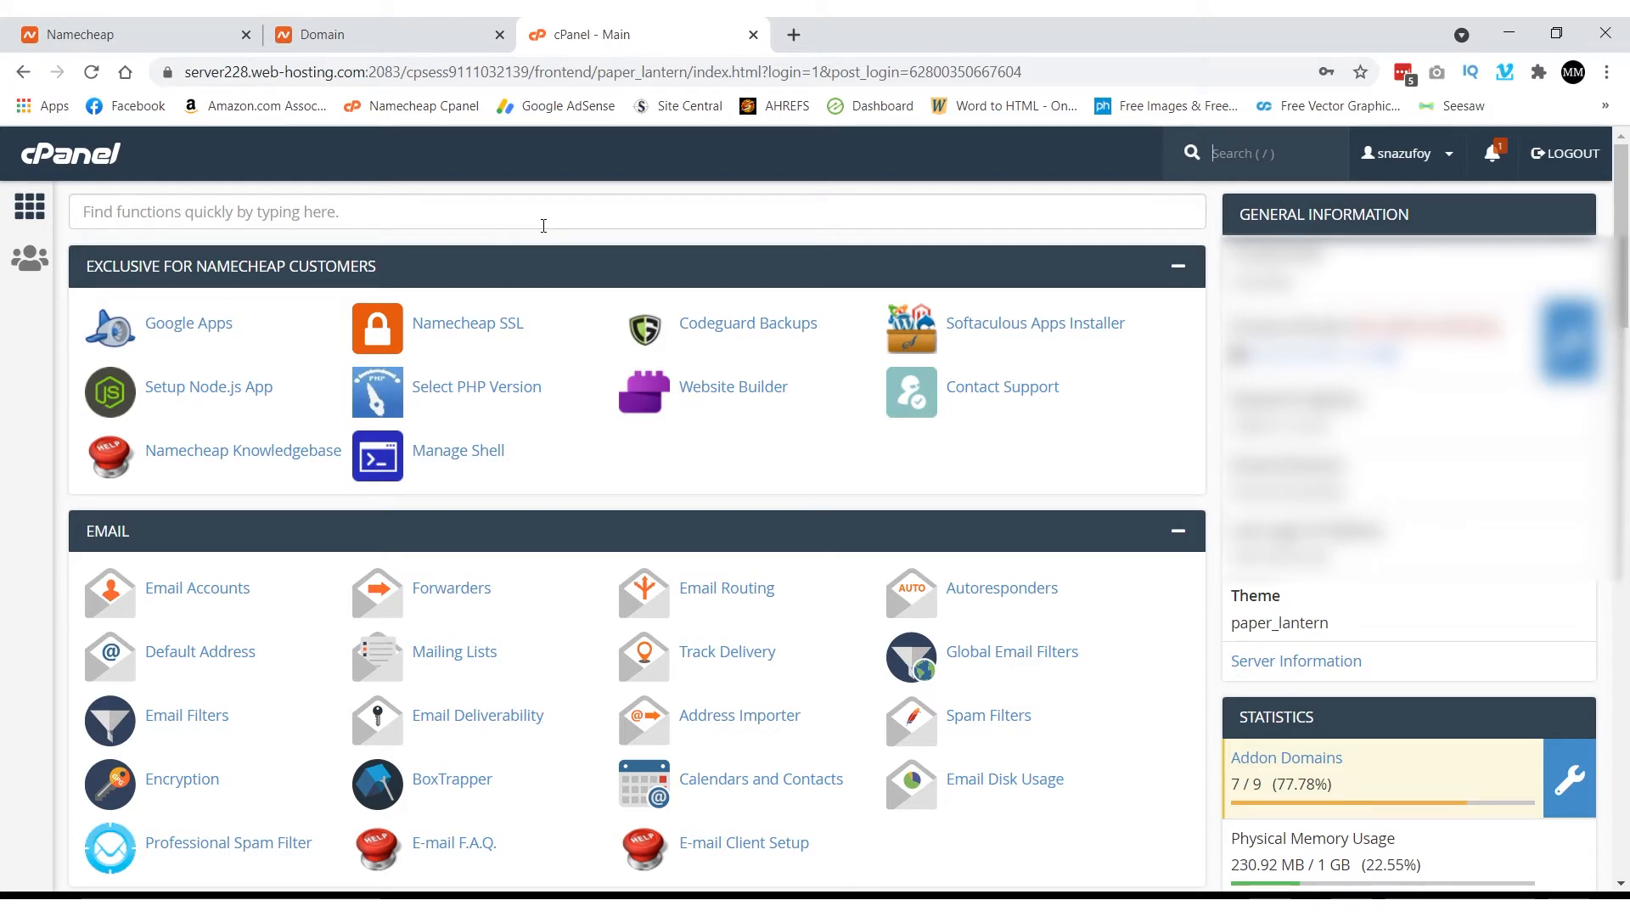
pyautogui.scroll(-1, 543, 225)
pyautogui.scroll(1, 543, 225)
pyautogui.scroll(-6, 543, 225)
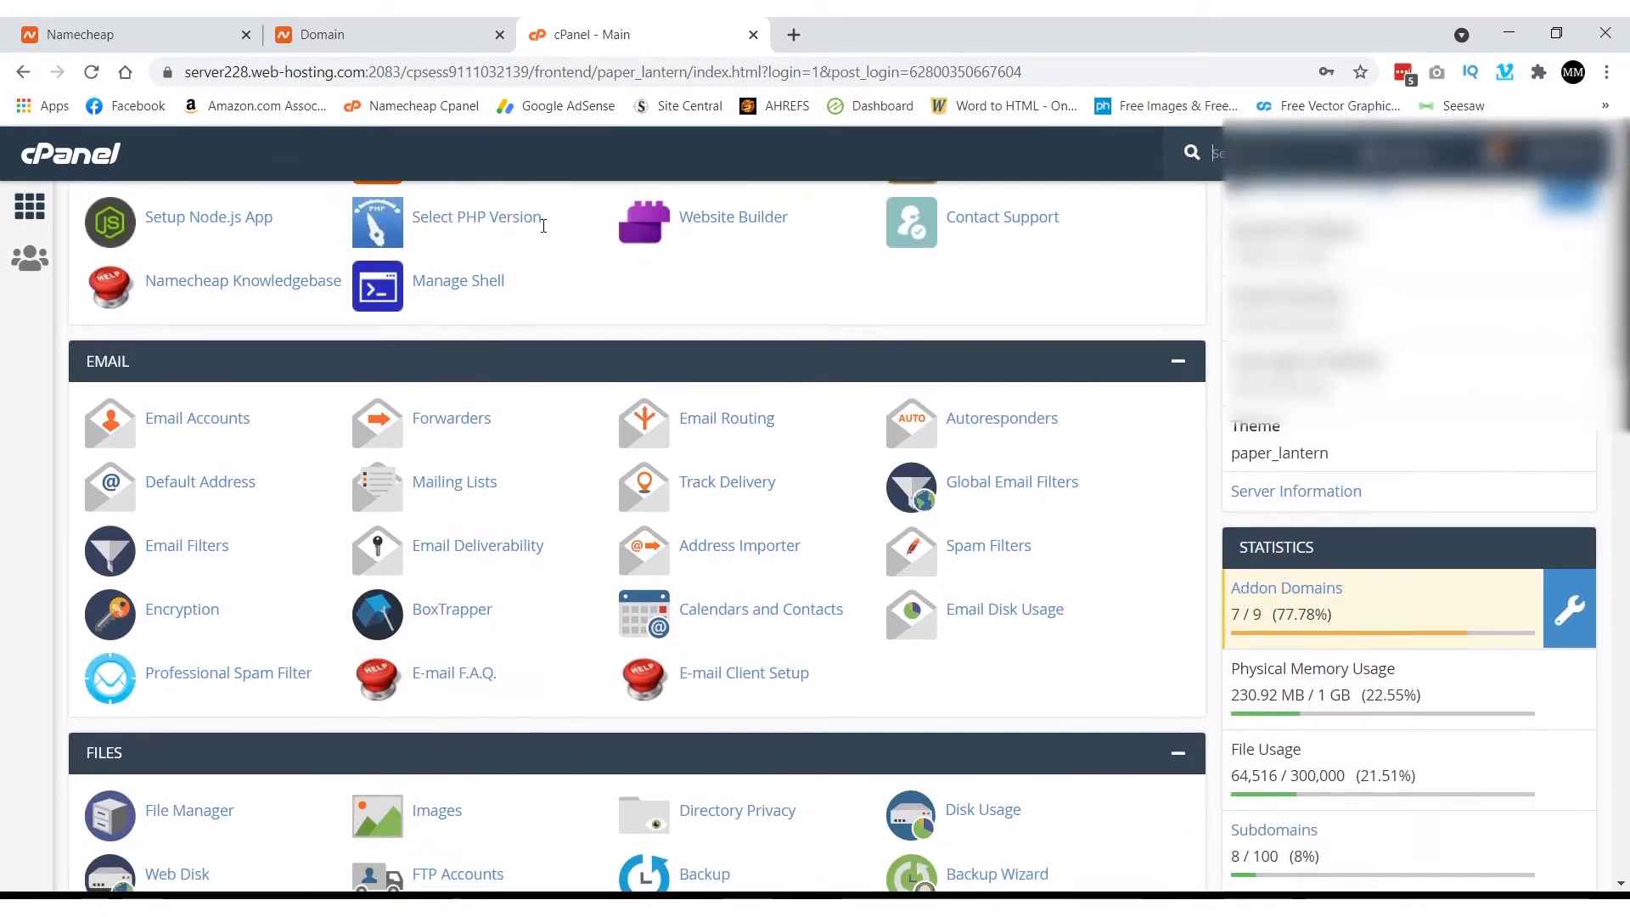
pyautogui.scroll(-9, 543, 234)
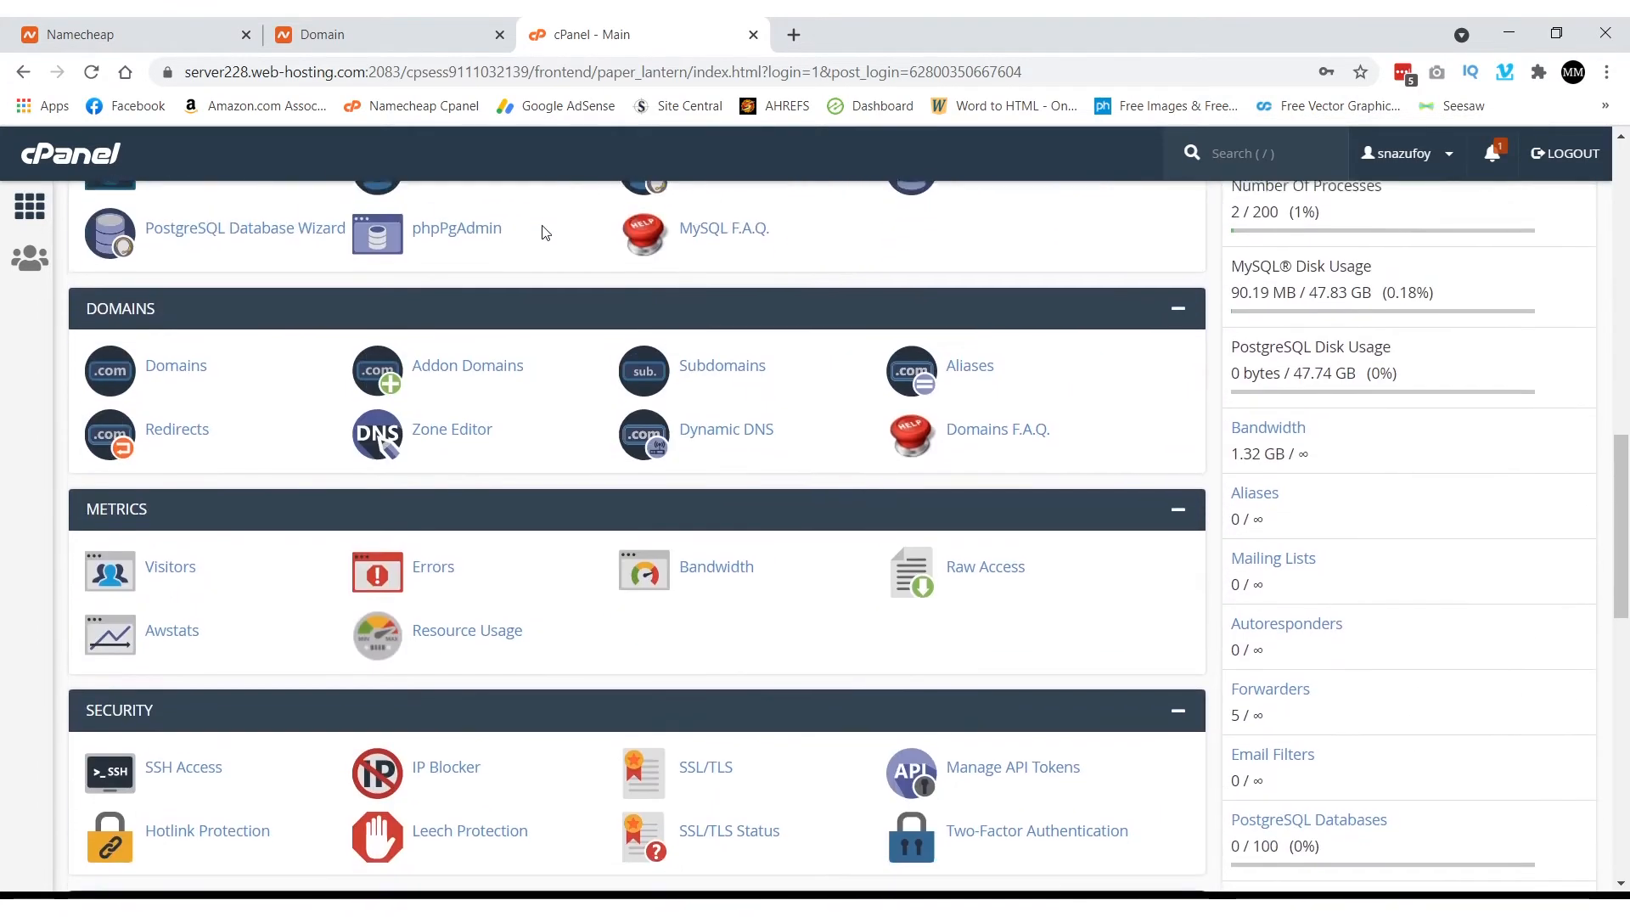
pyautogui.click(435, 348)
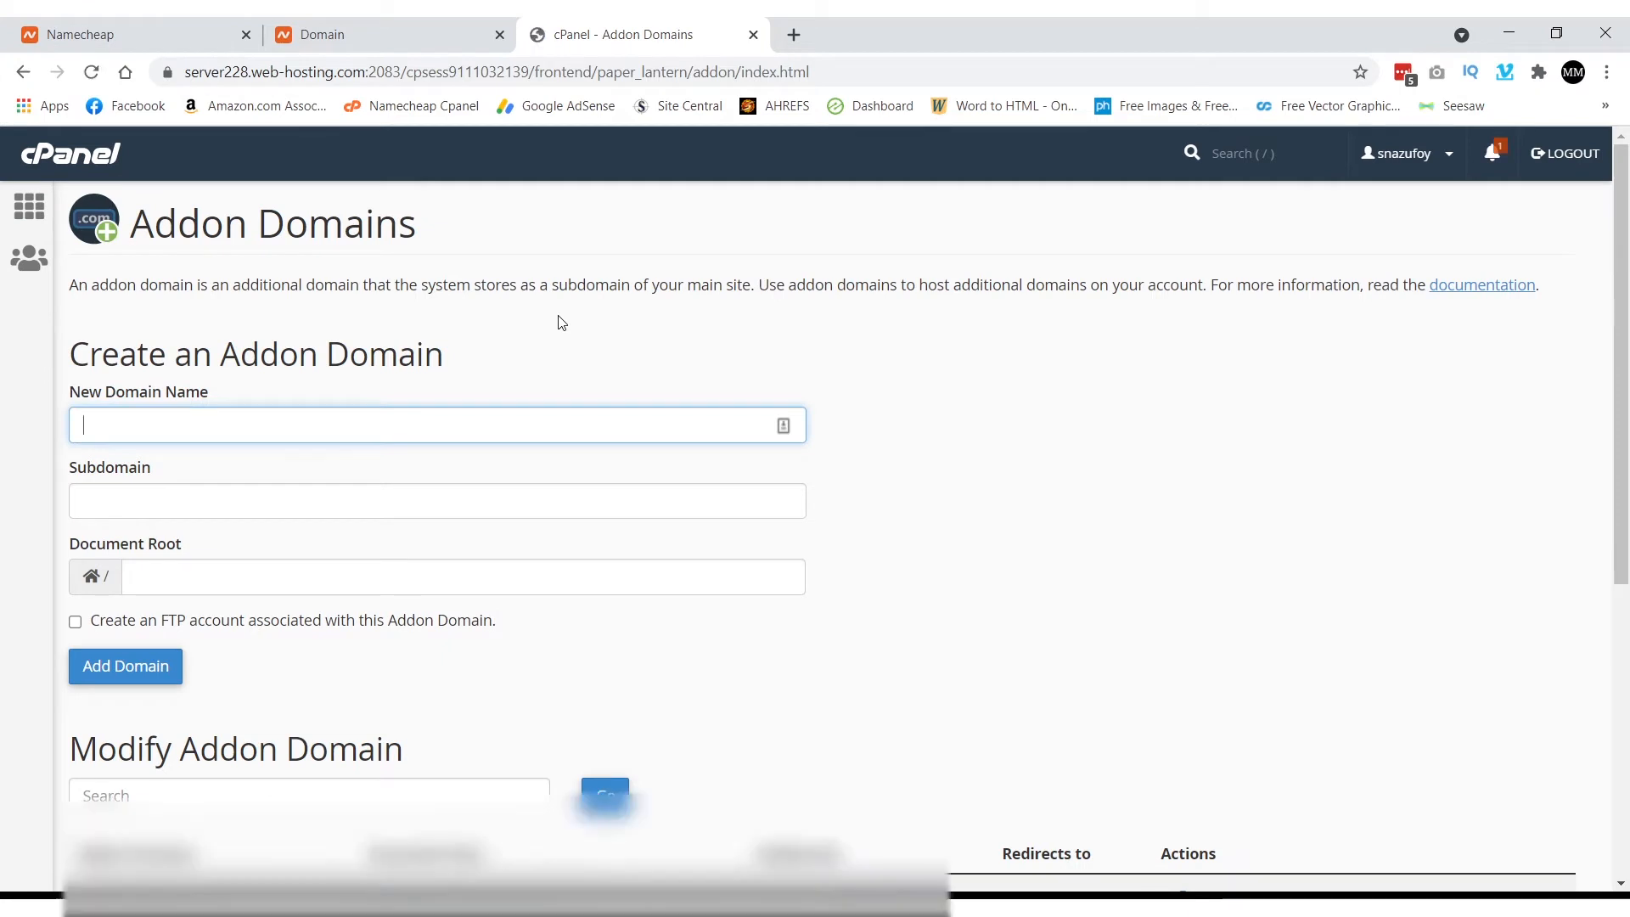
# Step: Add markmcknight.net as an addon domain with auto-filled subdomain and document root
pyautogui.scroll(-3, 561, 321)
pyautogui.scroll(2, 561, 322)
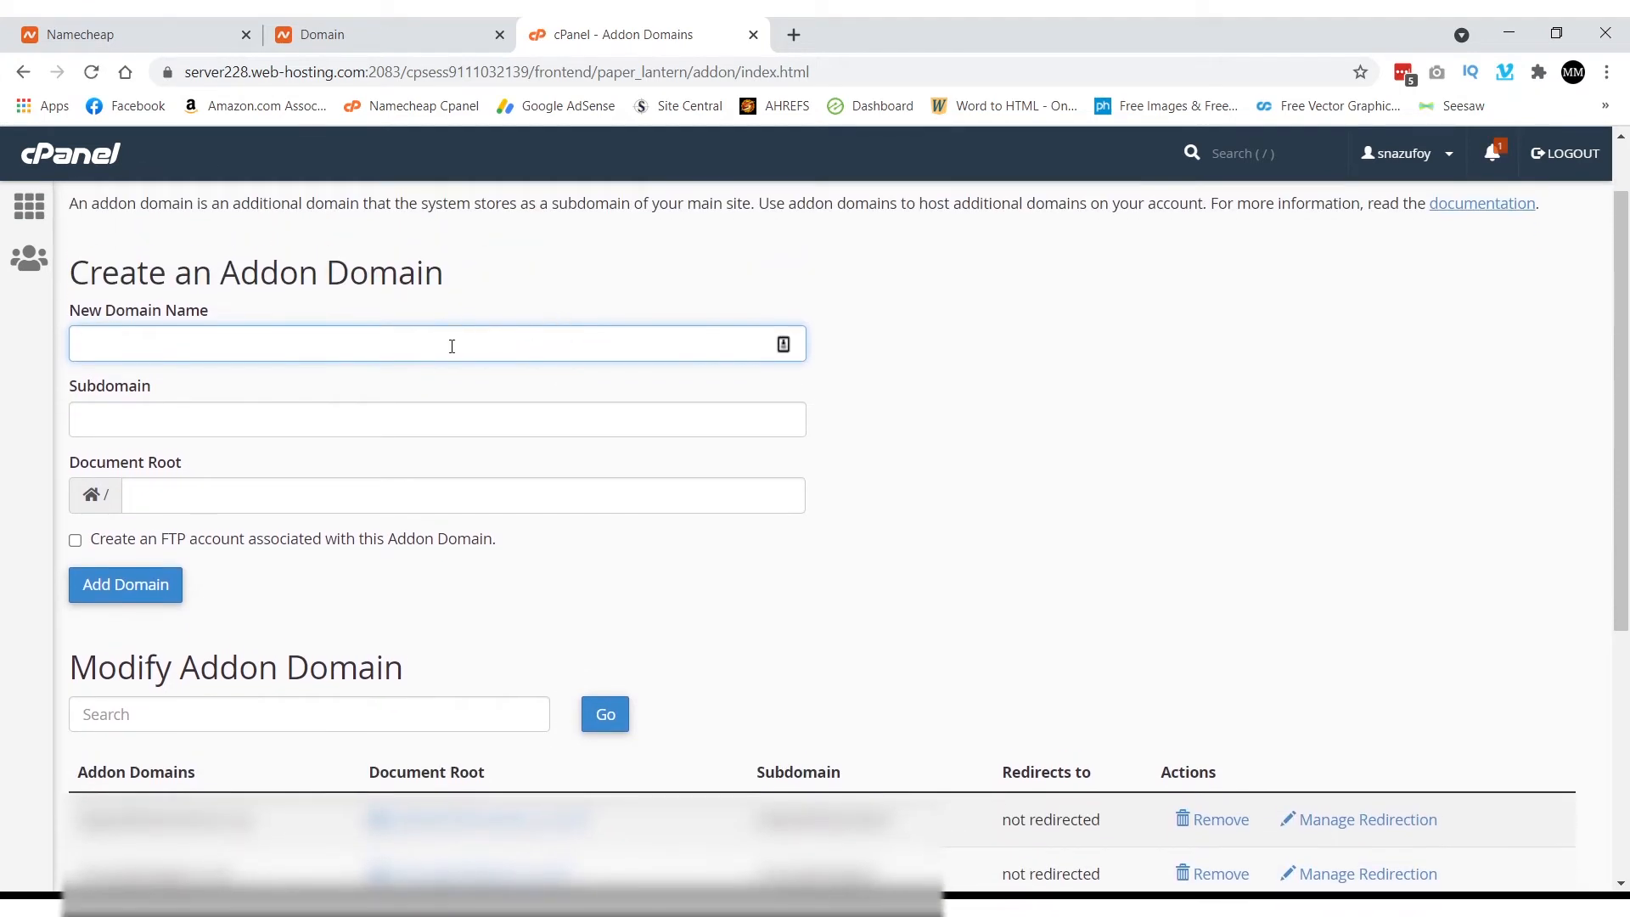
pyautogui.write('ma')
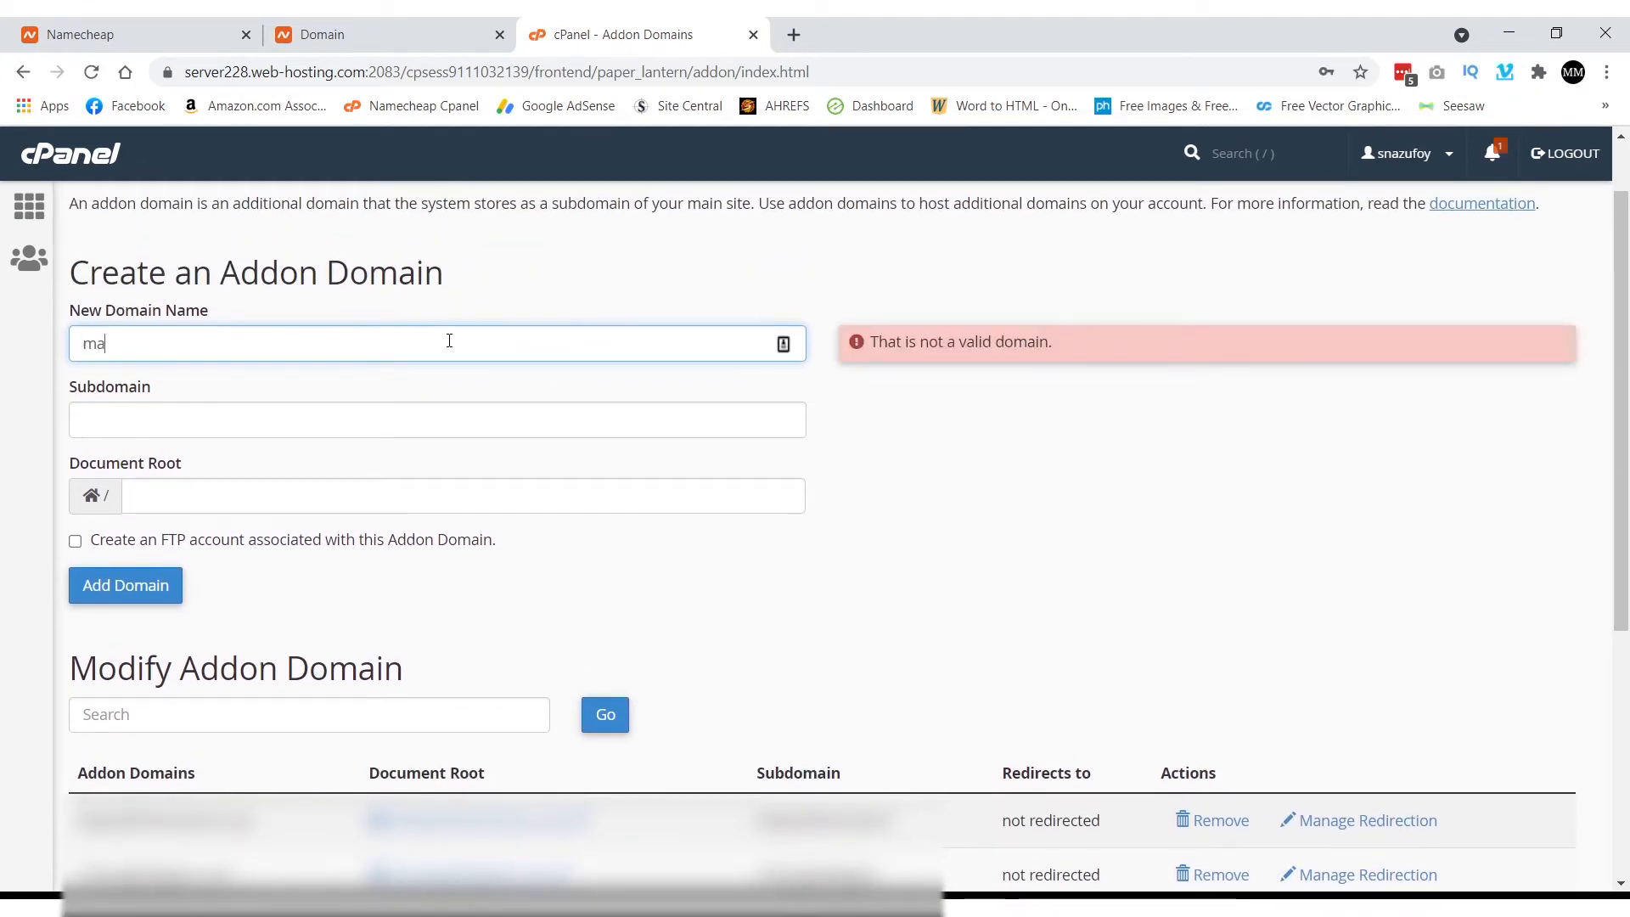
pyautogui.write('rk.')
pyautogui.write('mcknight')
pyautogui.write('.')
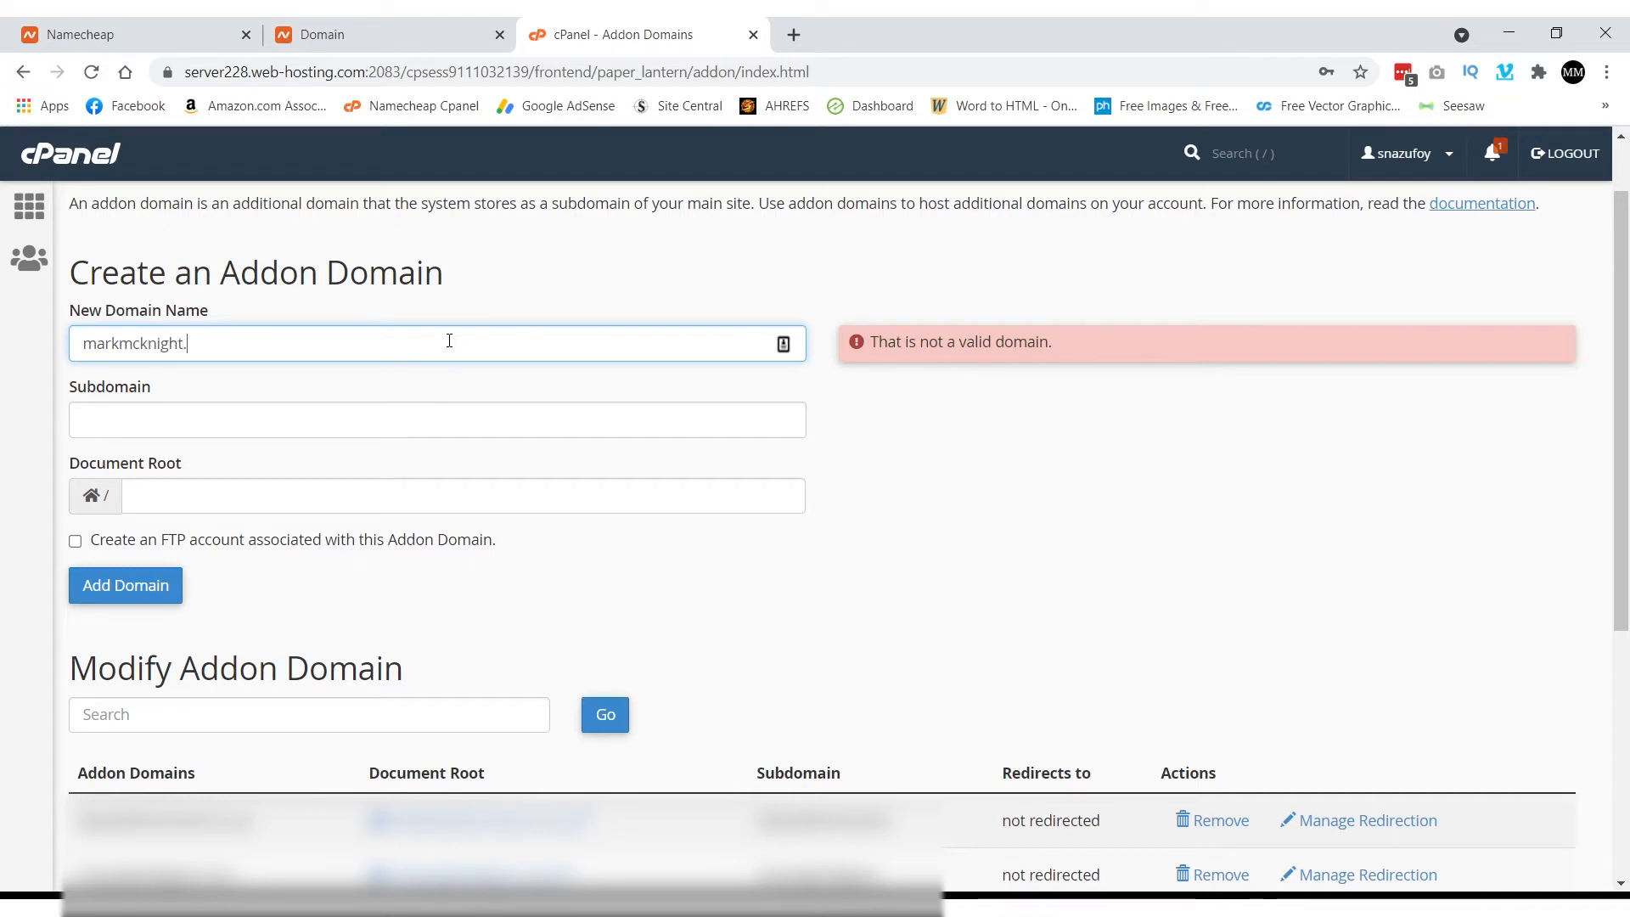
pyautogui.write('net')
pyautogui.press('Tab')
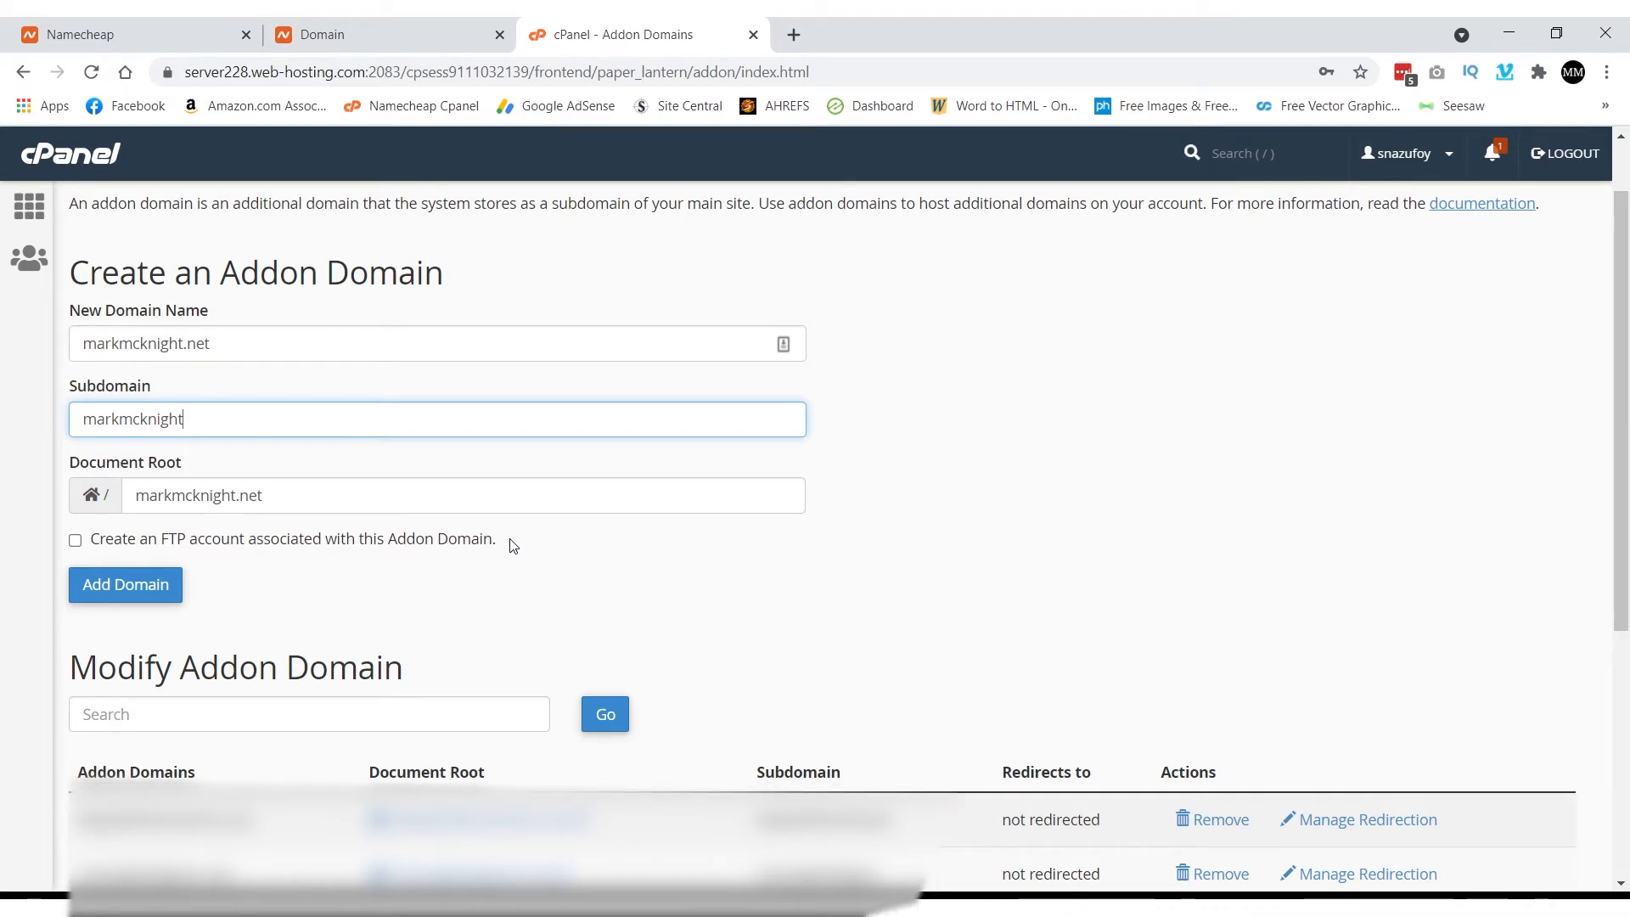
pyautogui.scroll(-1, 513, 546)
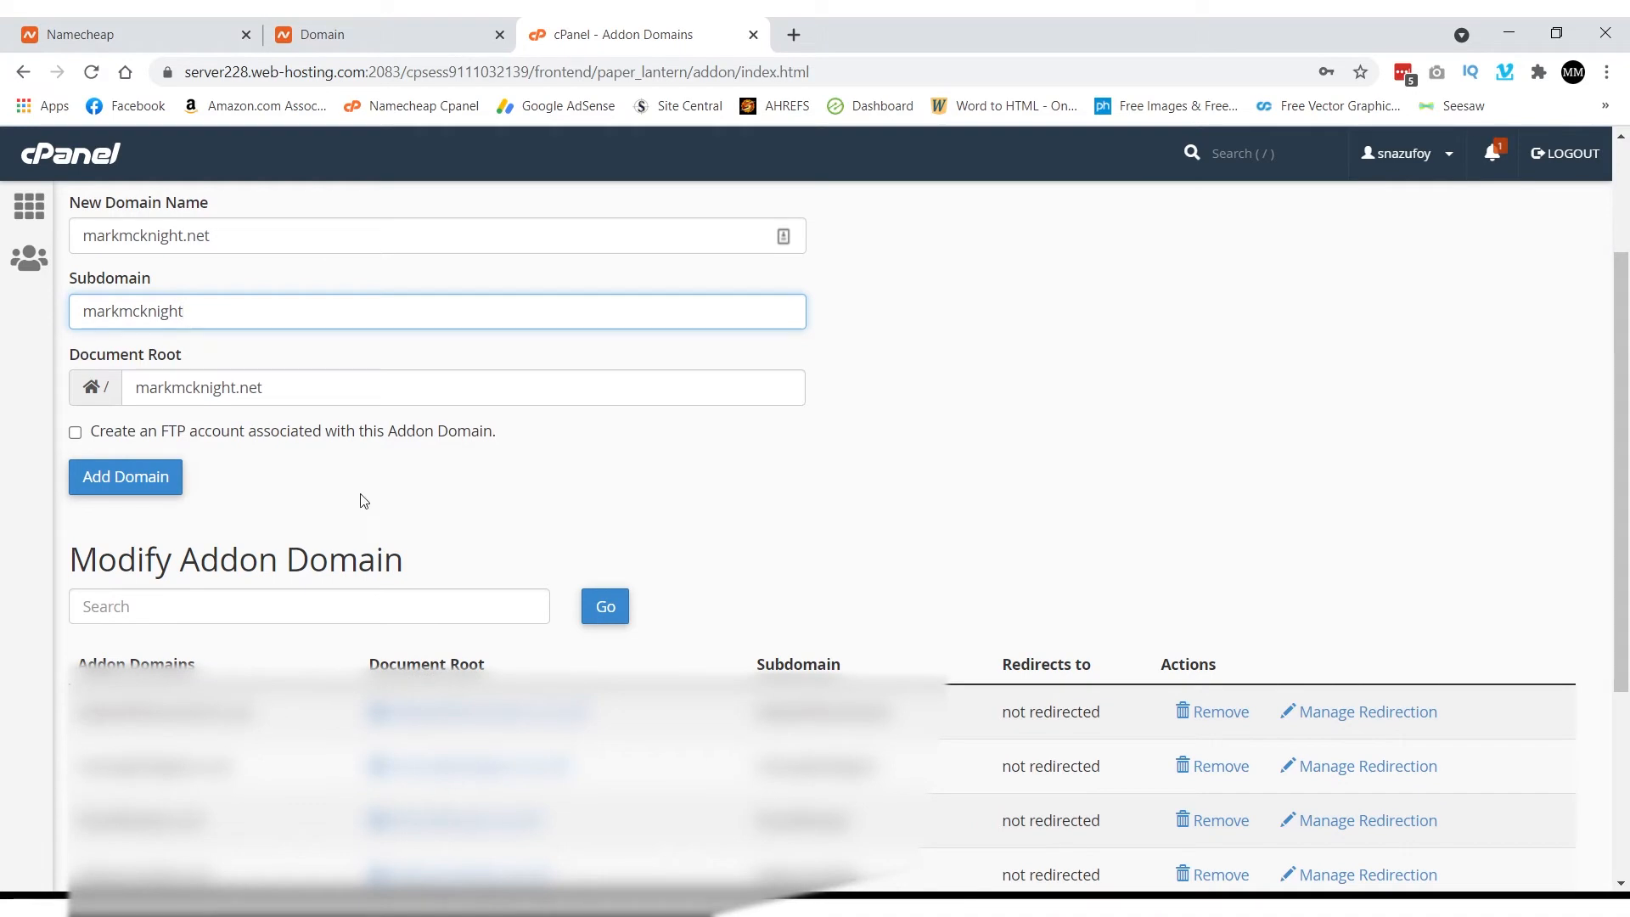
pyautogui.click(147, 483)
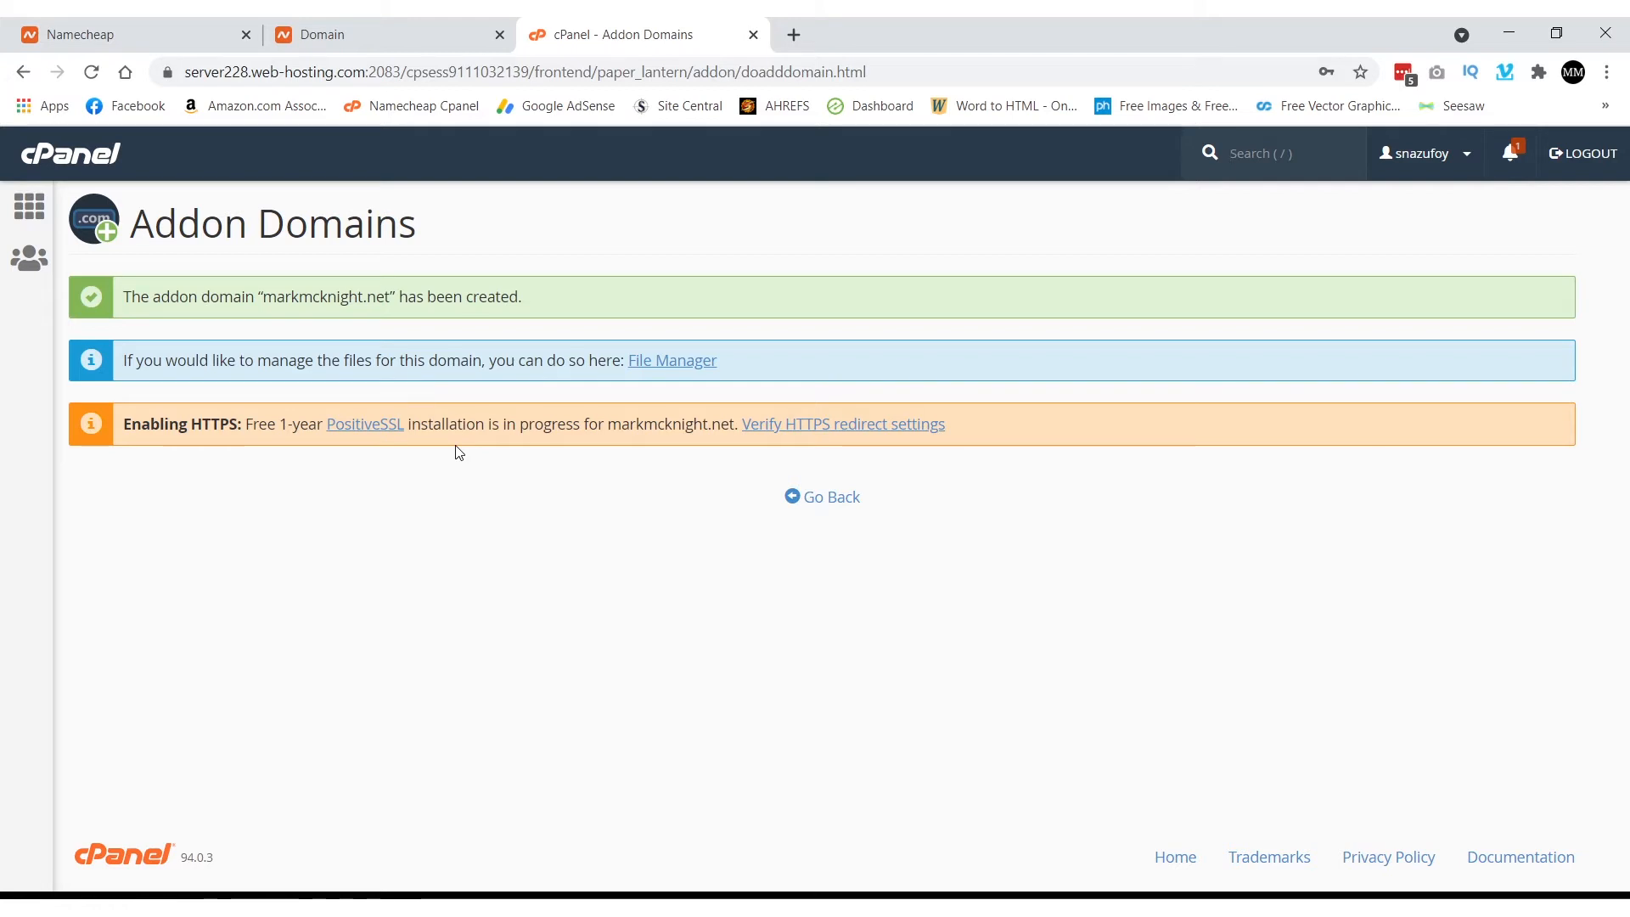
# Step: Start a new WordPress installation from Softaculous on the cPanel home page
pyautogui.click(37, 219)
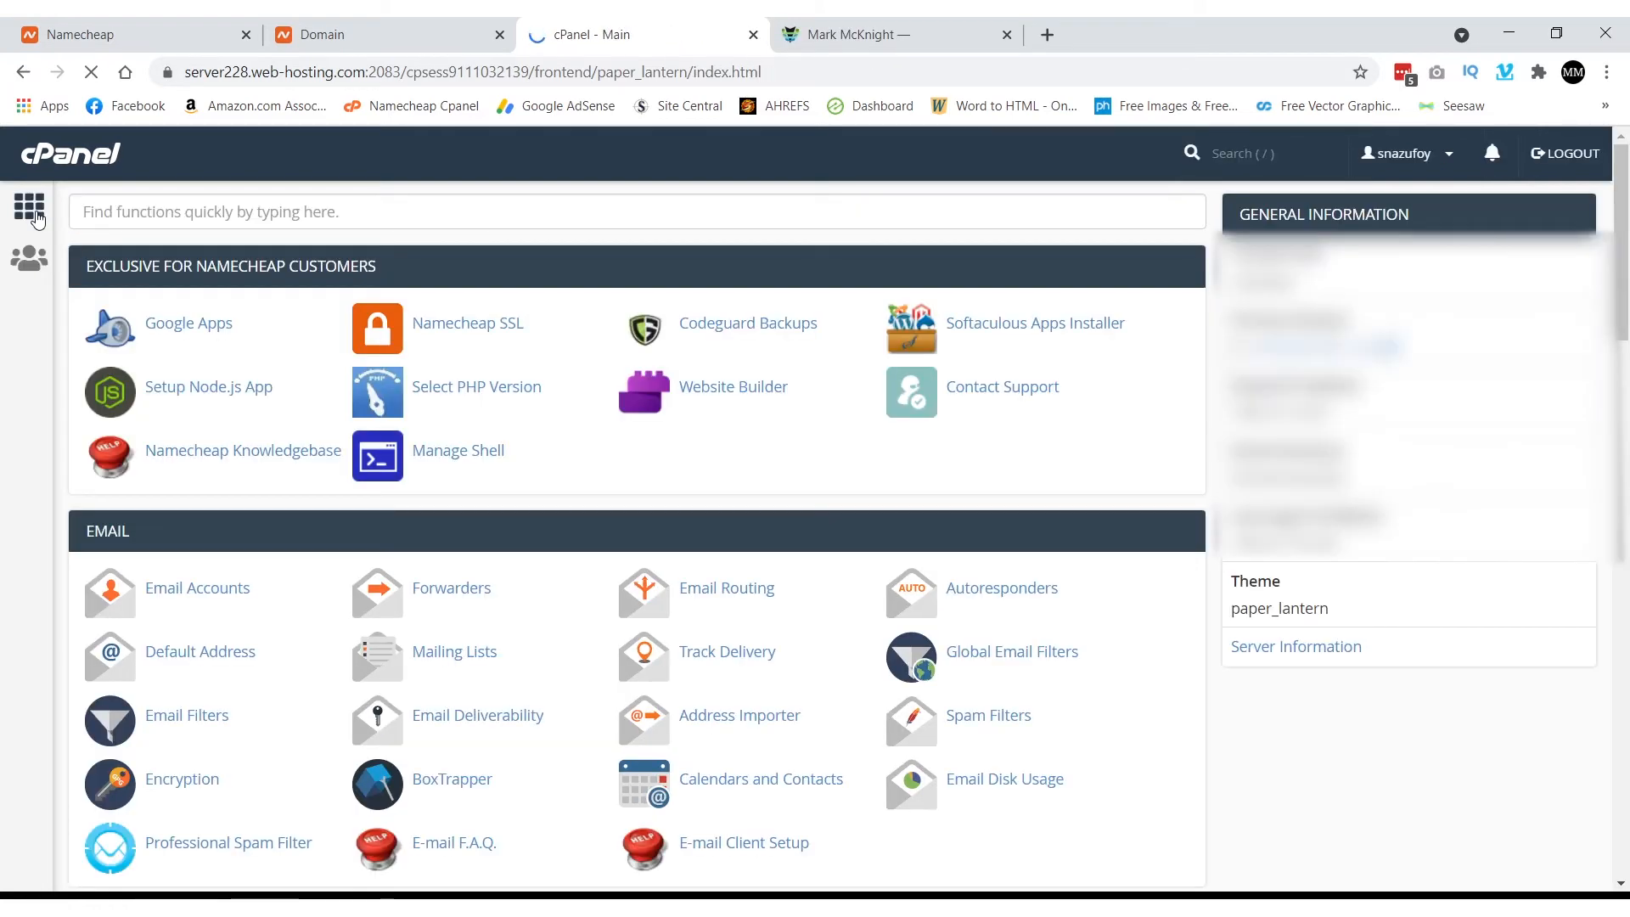
pyautogui.scroll(-8, 249, 337)
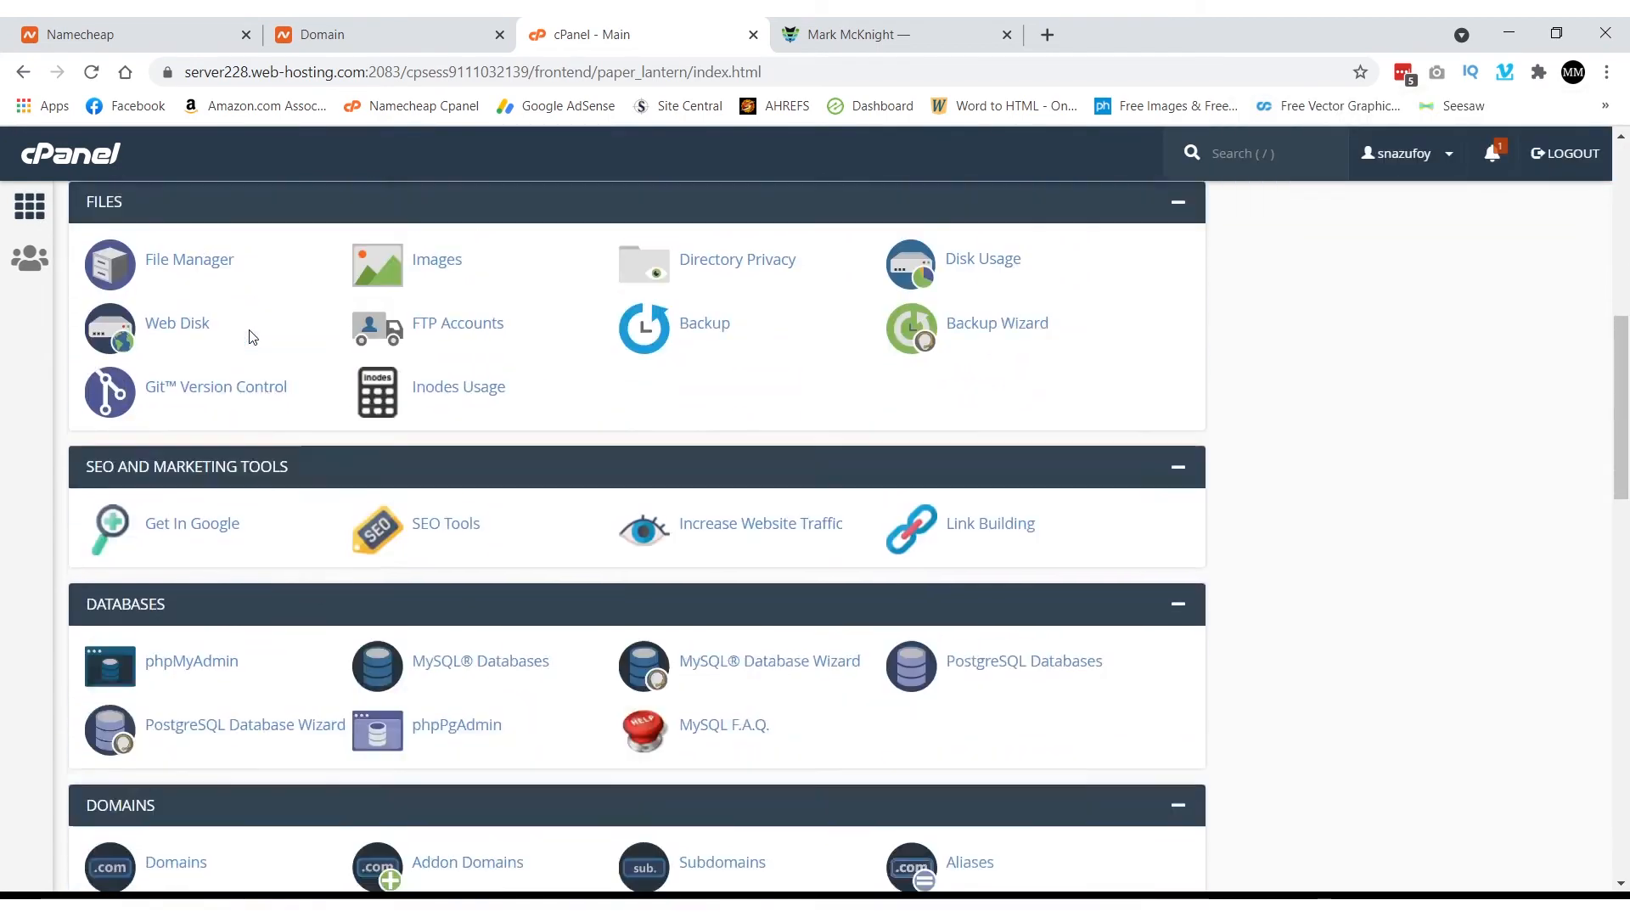
pyautogui.scroll(-9, 248, 337)
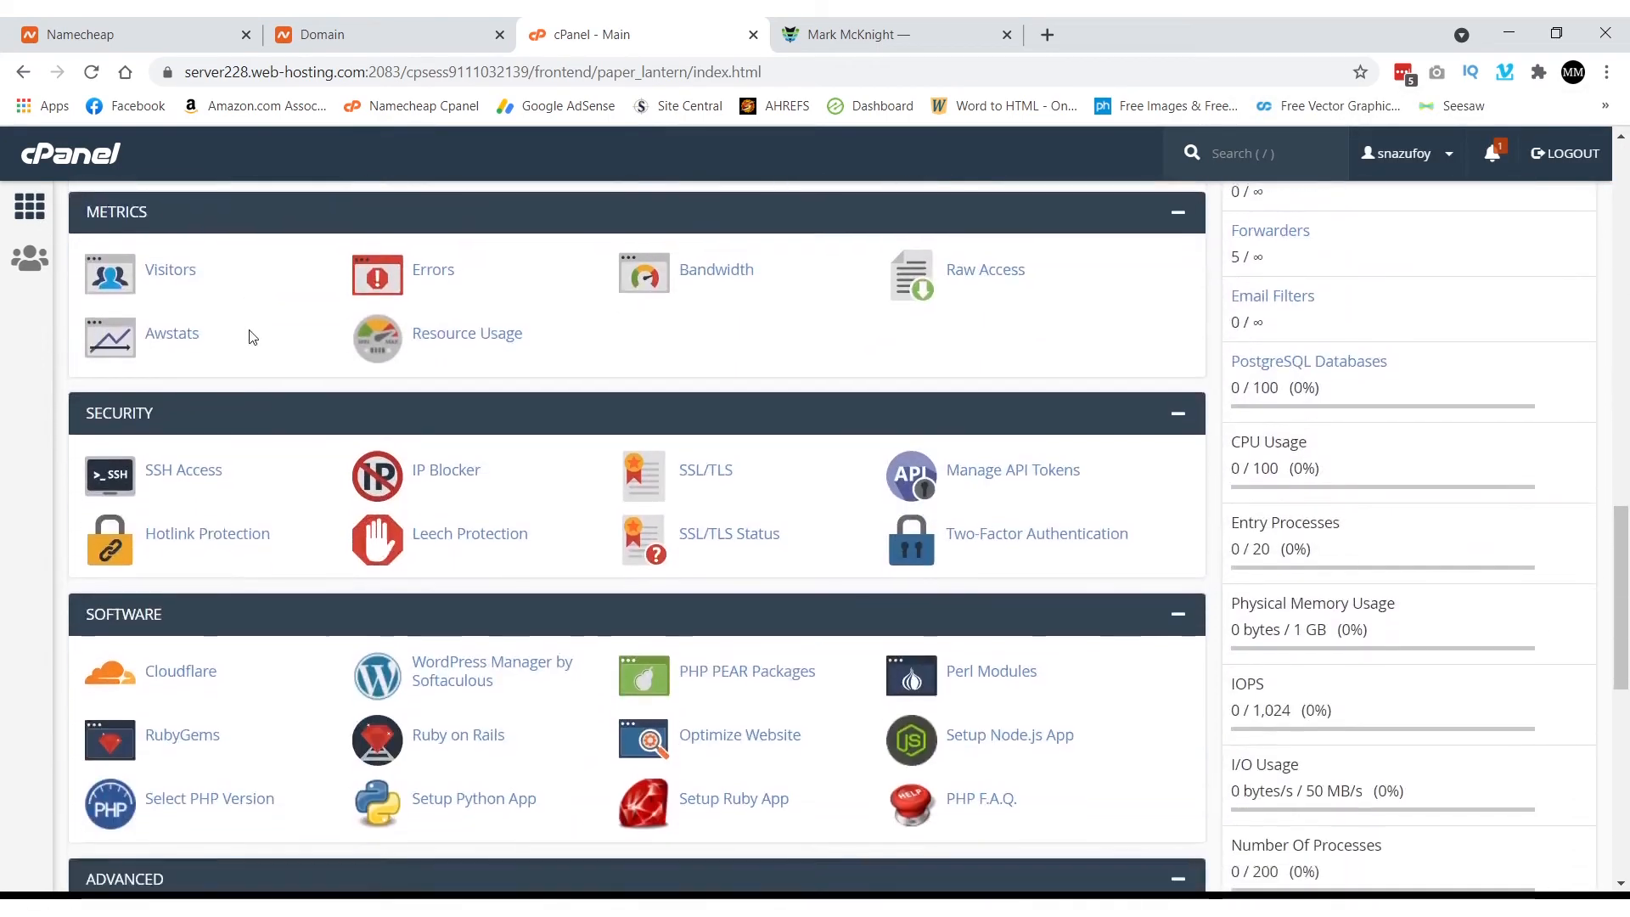
pyautogui.scroll(-9, 249, 337)
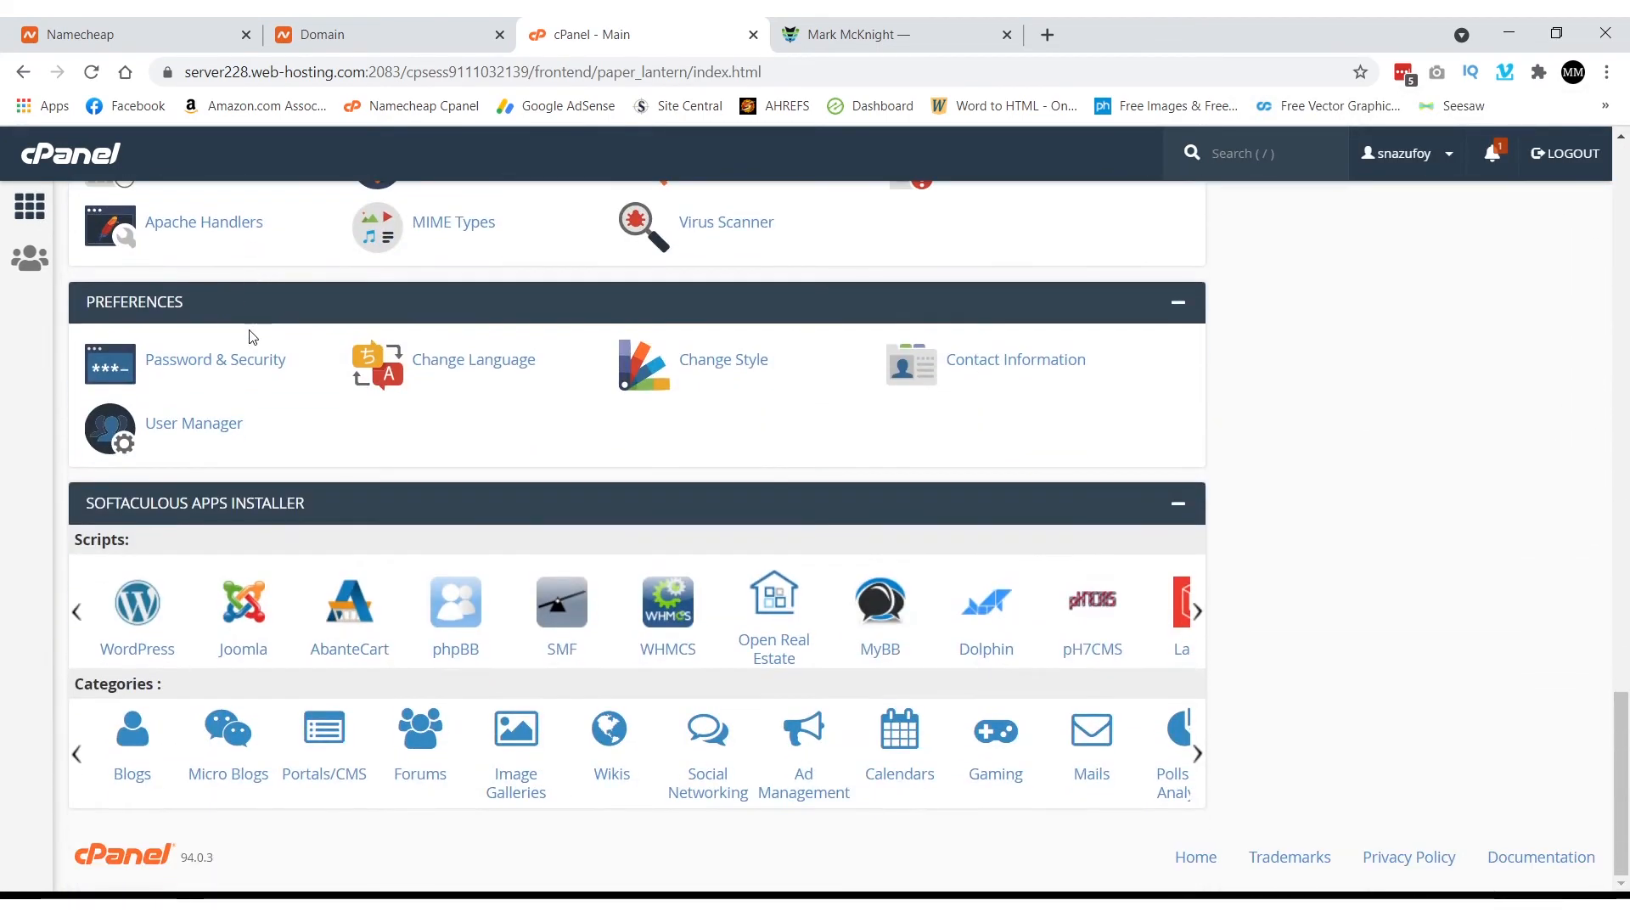
pyautogui.click(142, 623)
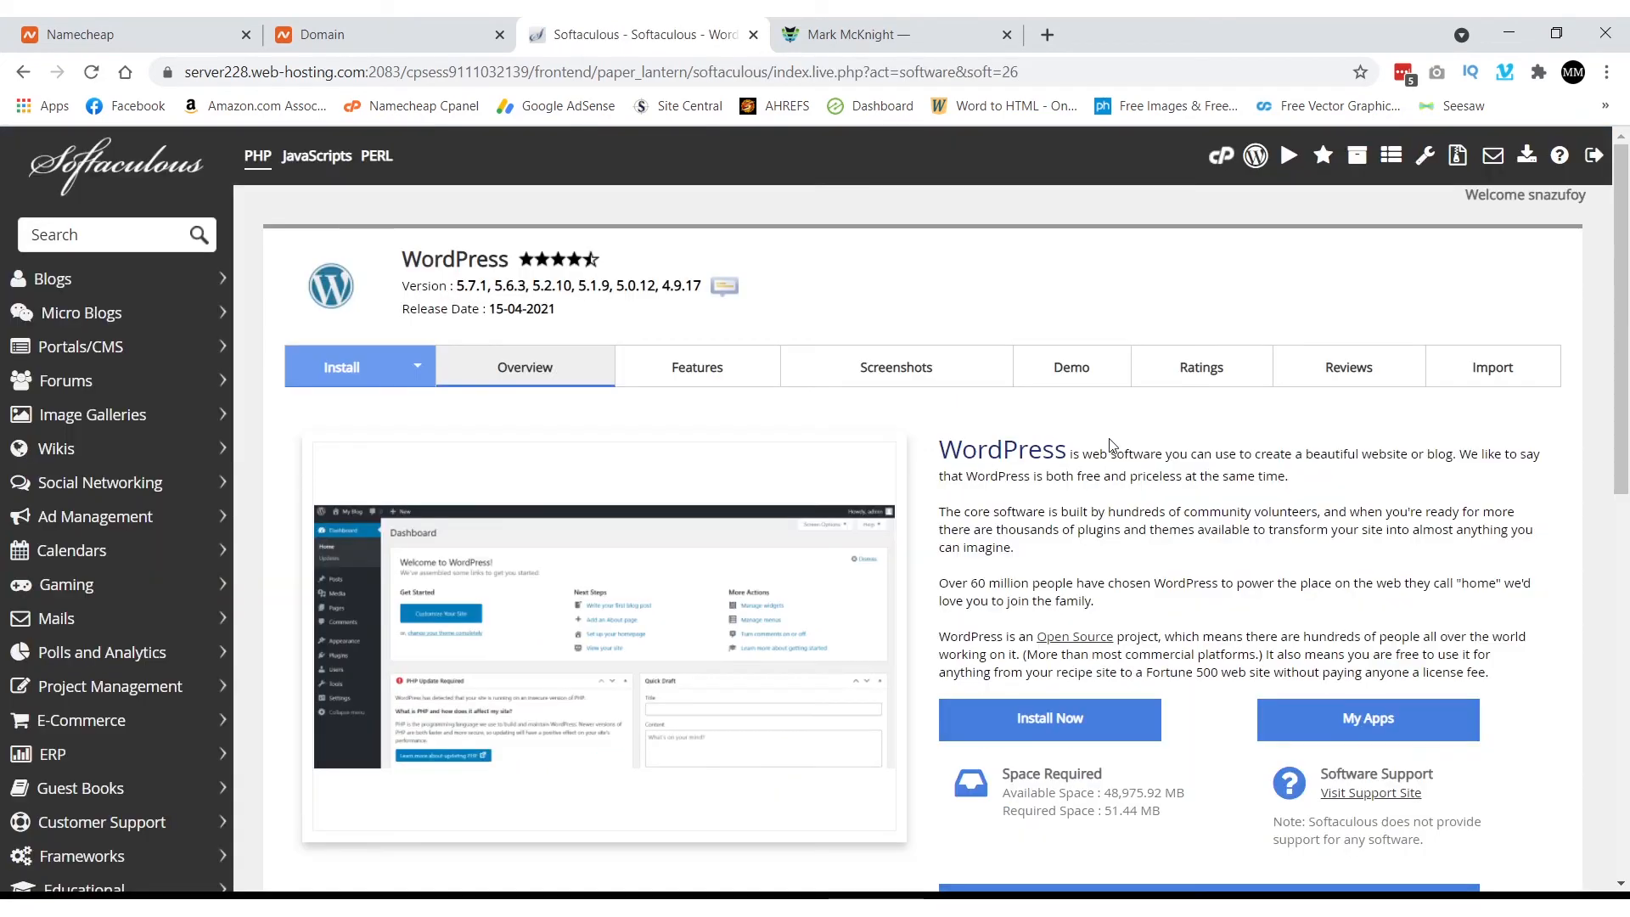
pyautogui.scroll(-2, 948, 391)
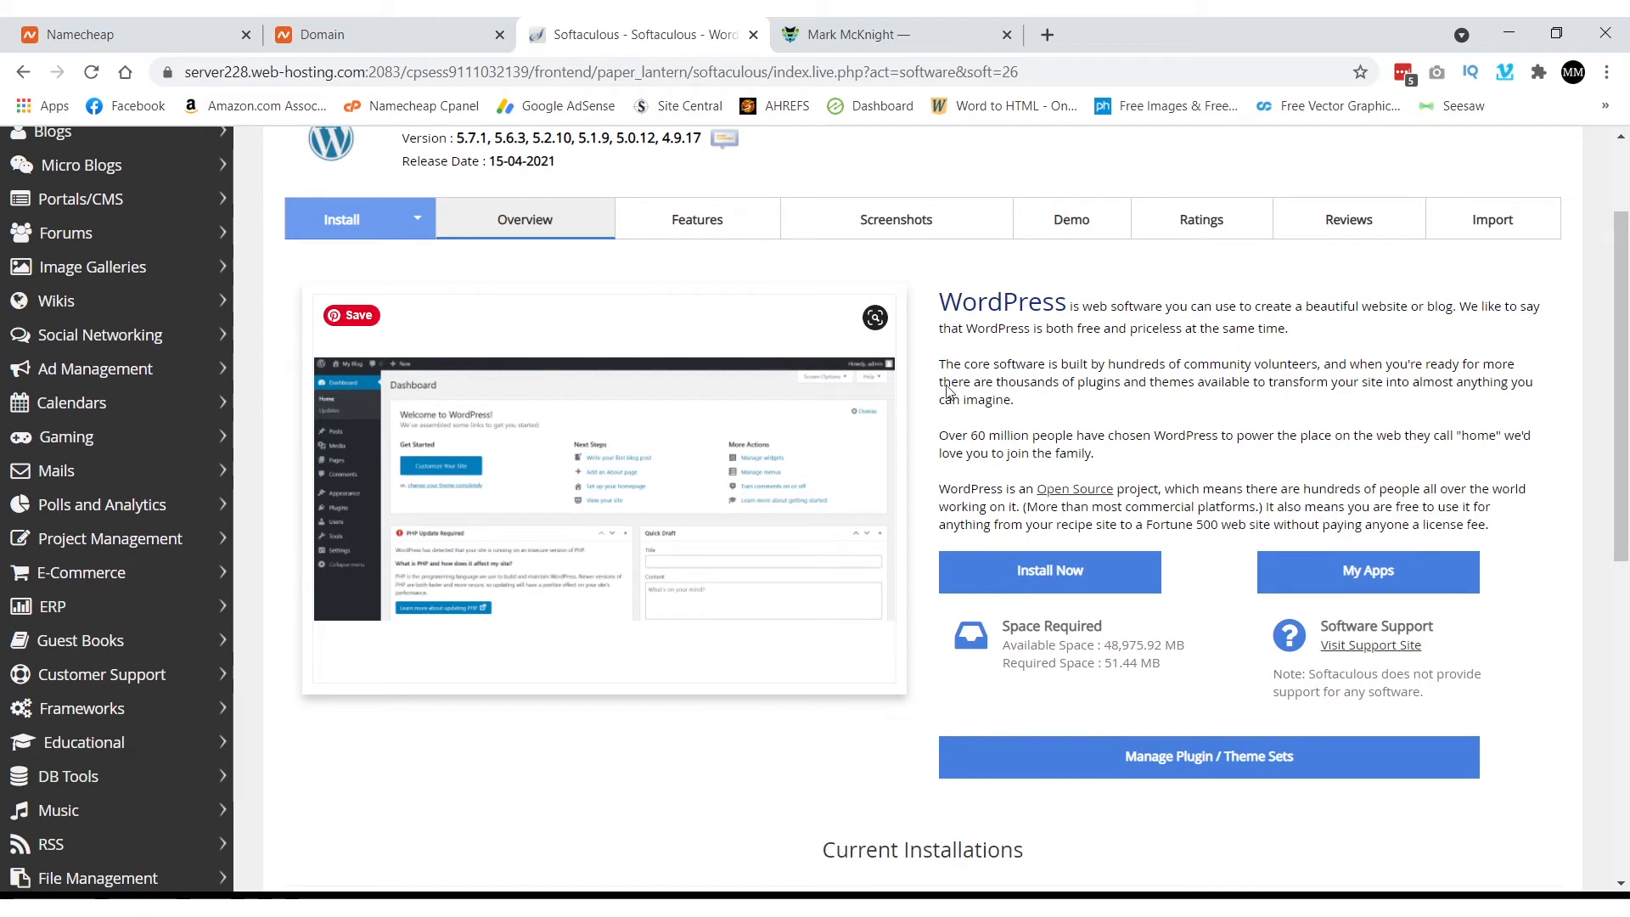
pyautogui.click(1055, 580)
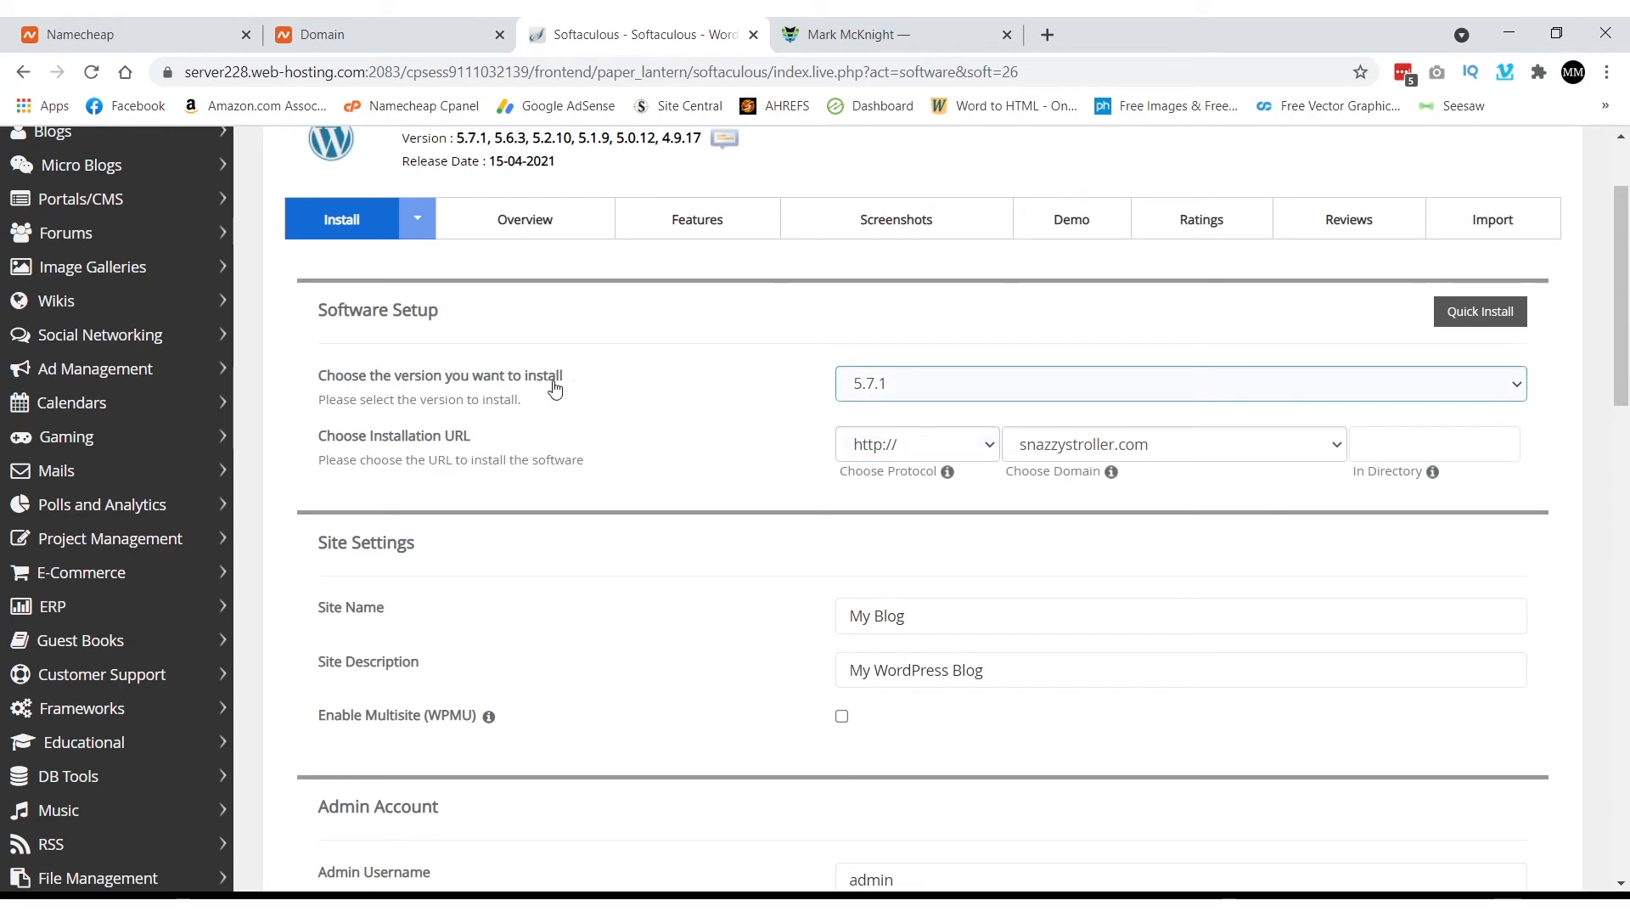
pyautogui.click(1395, 439)
pyautogui.click(1518, 384)
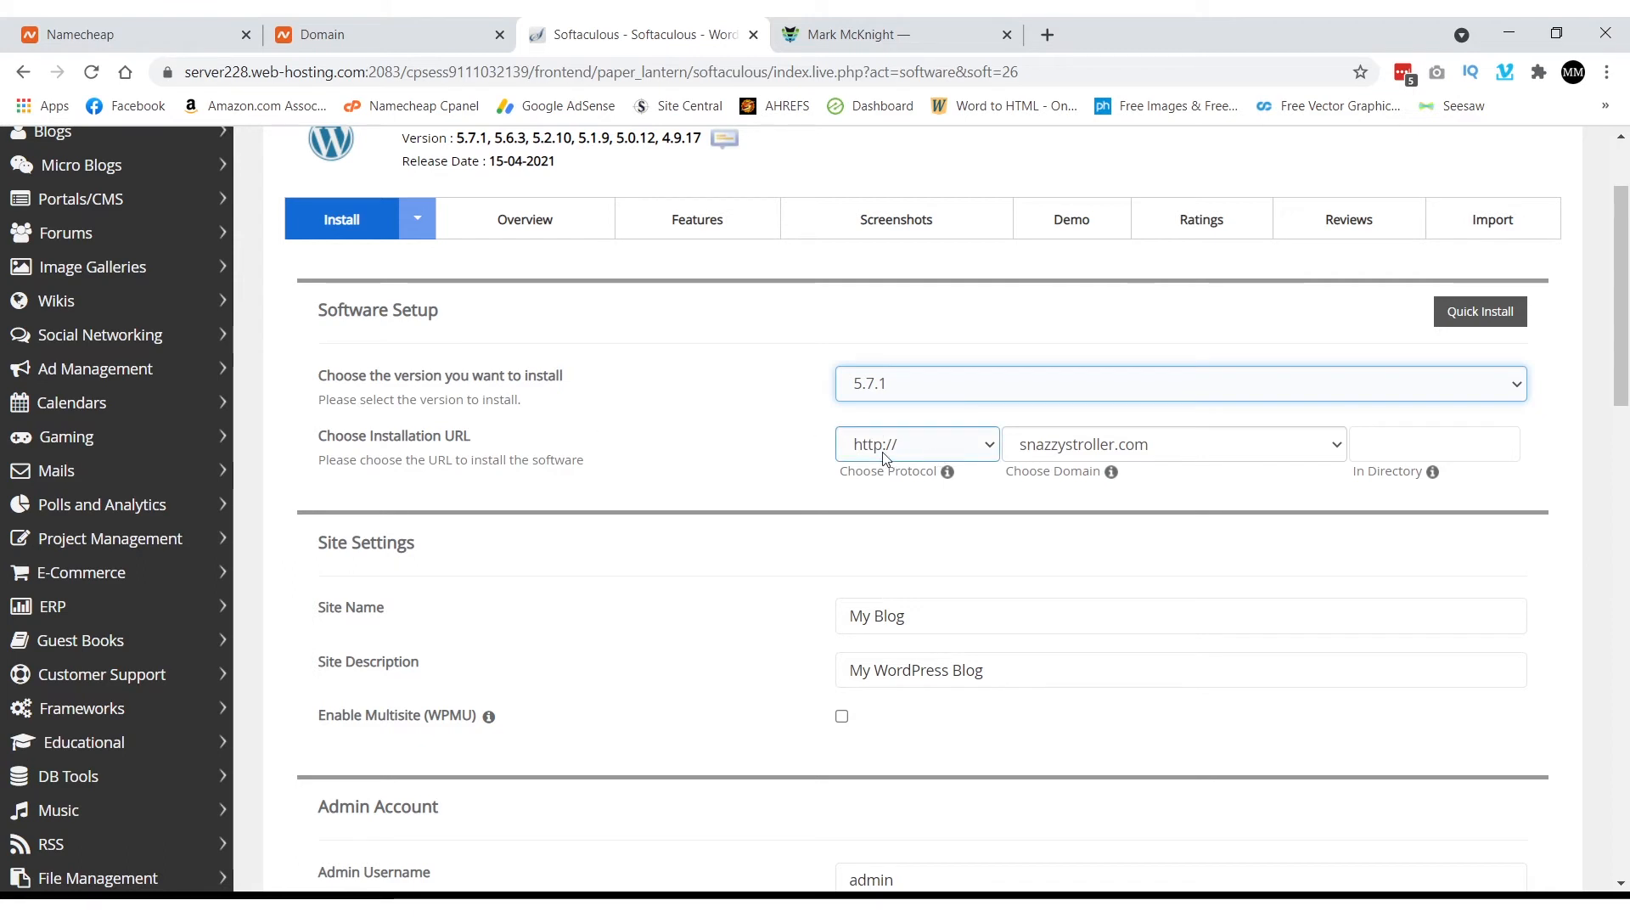
# Step: Choose markmcknight.net as the WordPress installation domain
pyautogui.click(1338, 453)
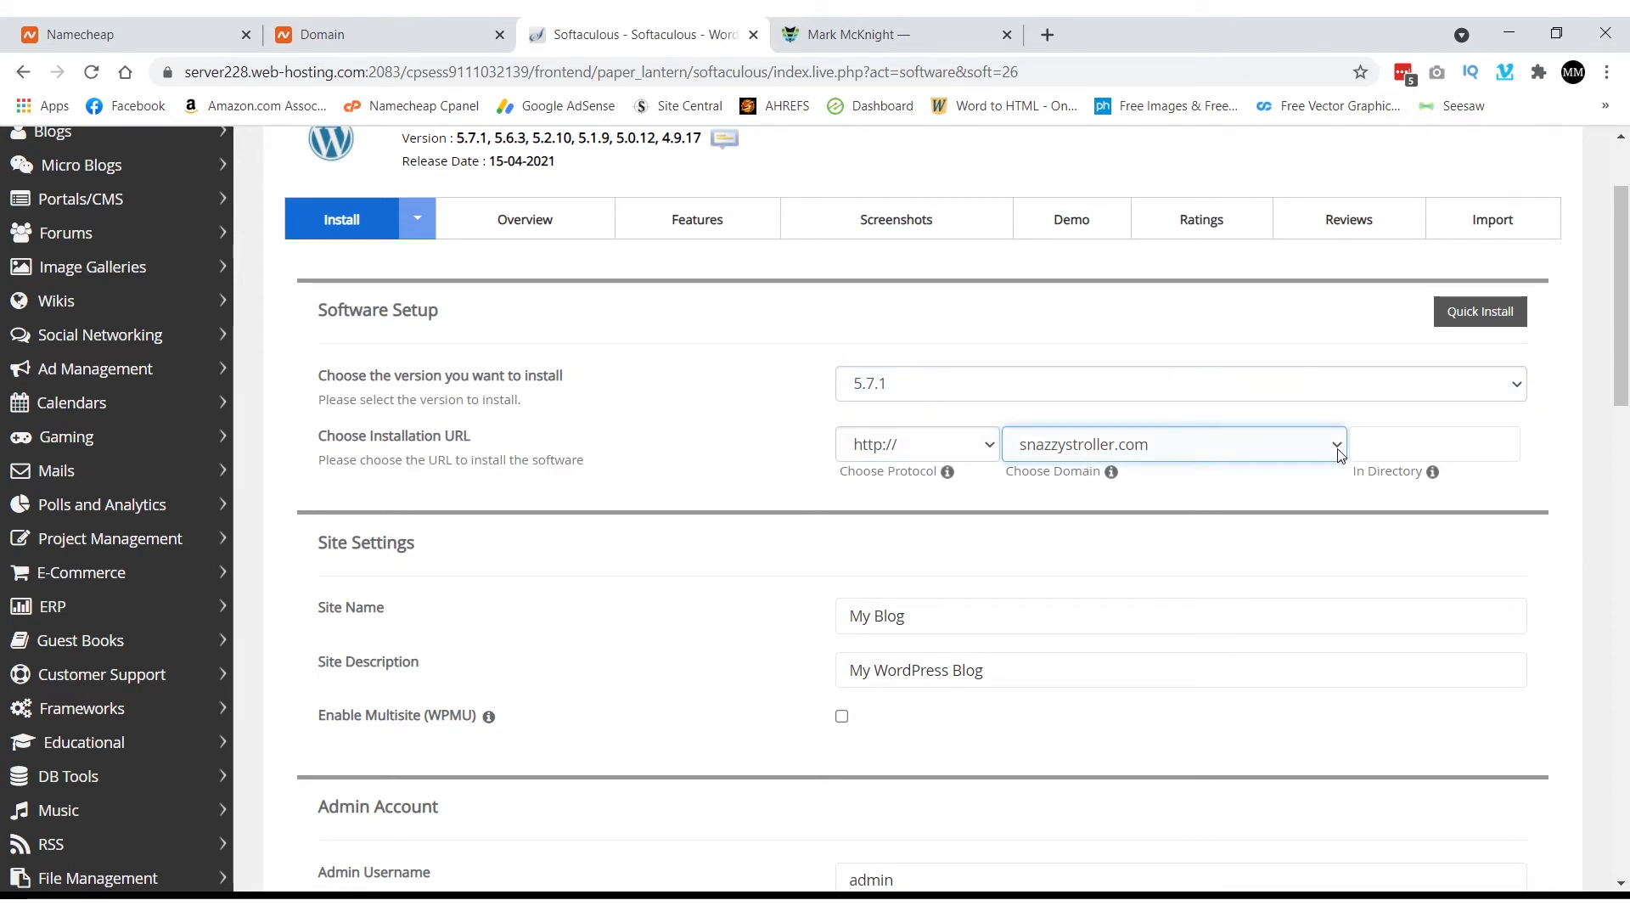
pyautogui.click(1192, 663)
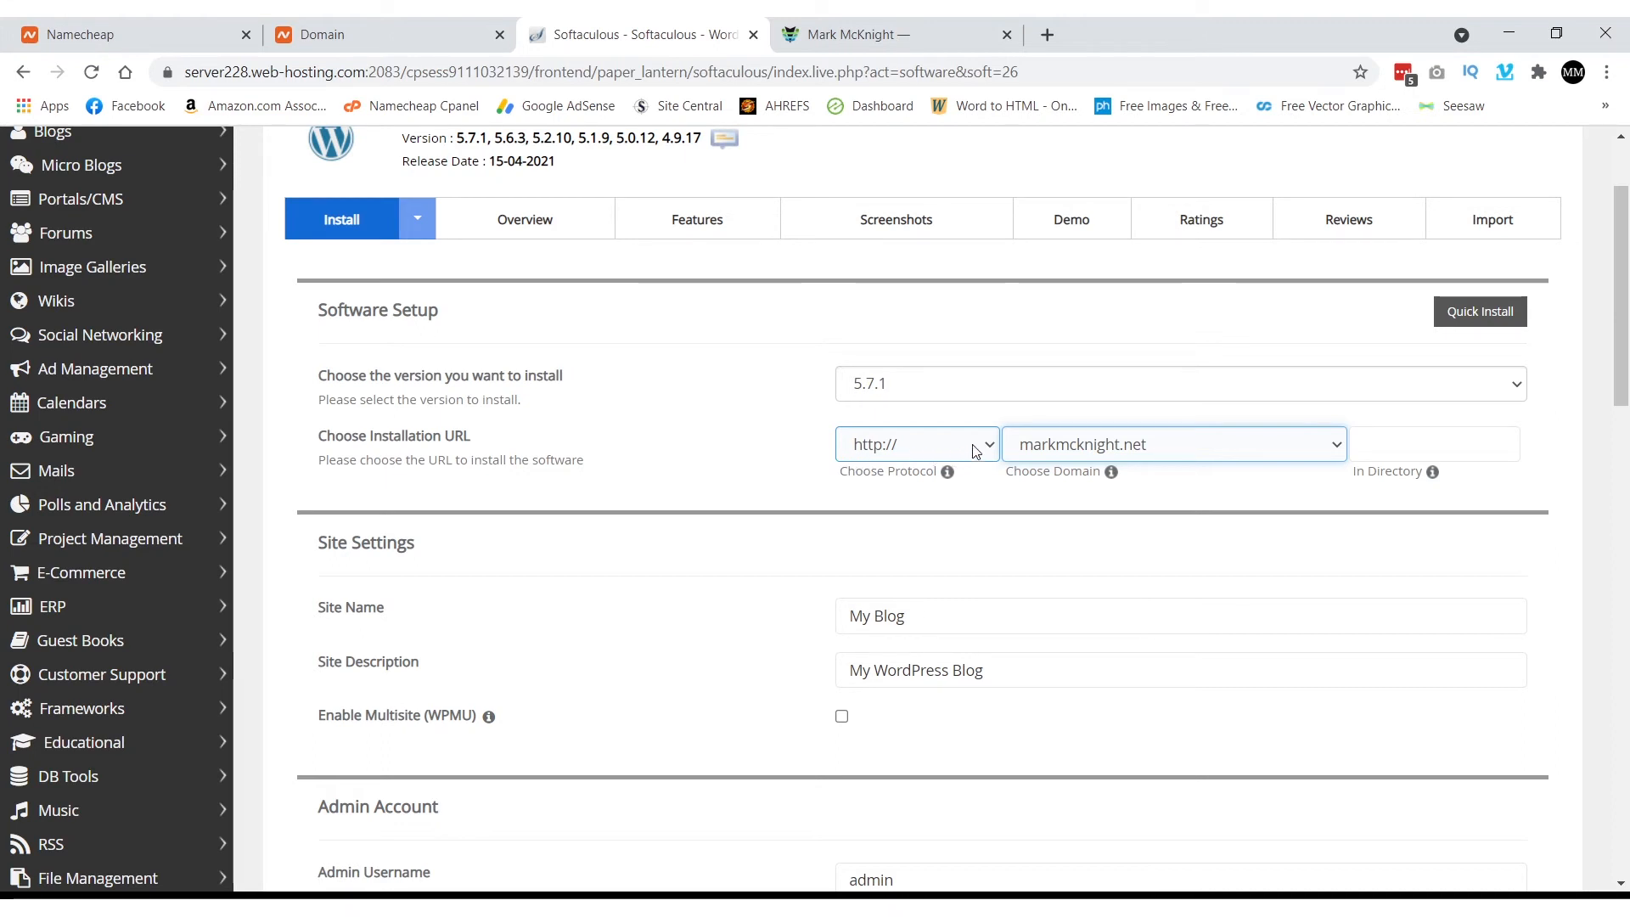
# Step: Set the site name to the owner's full name and description to 'Internet Marketing Tips'
pyautogui.scroll(-3, 973, 451)
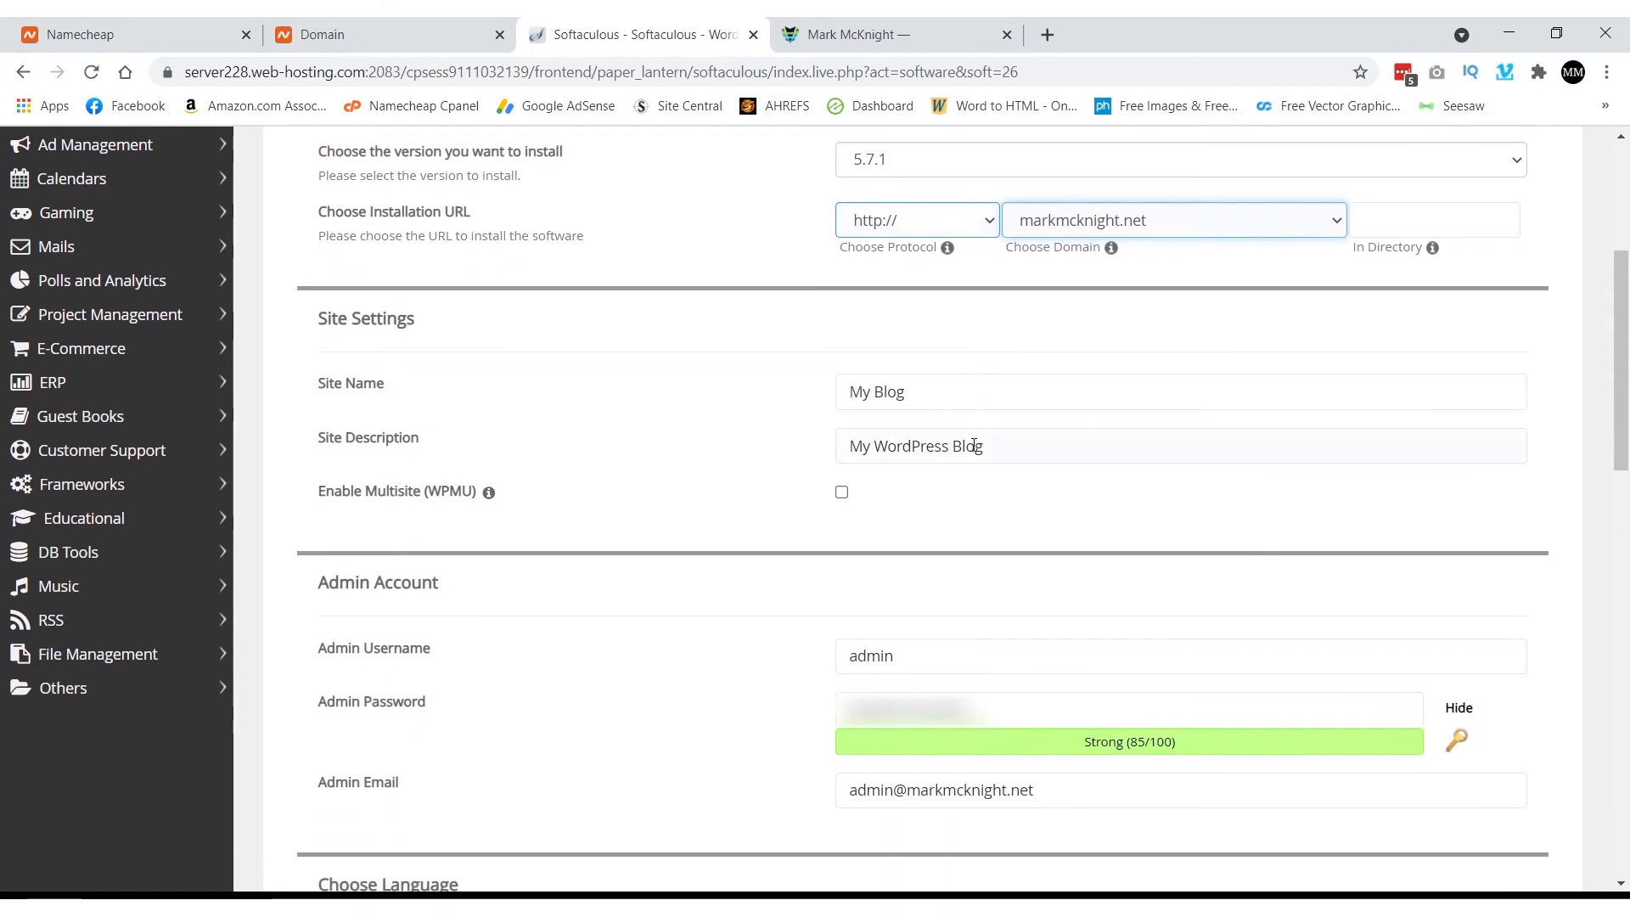
pyautogui.click(923, 398)
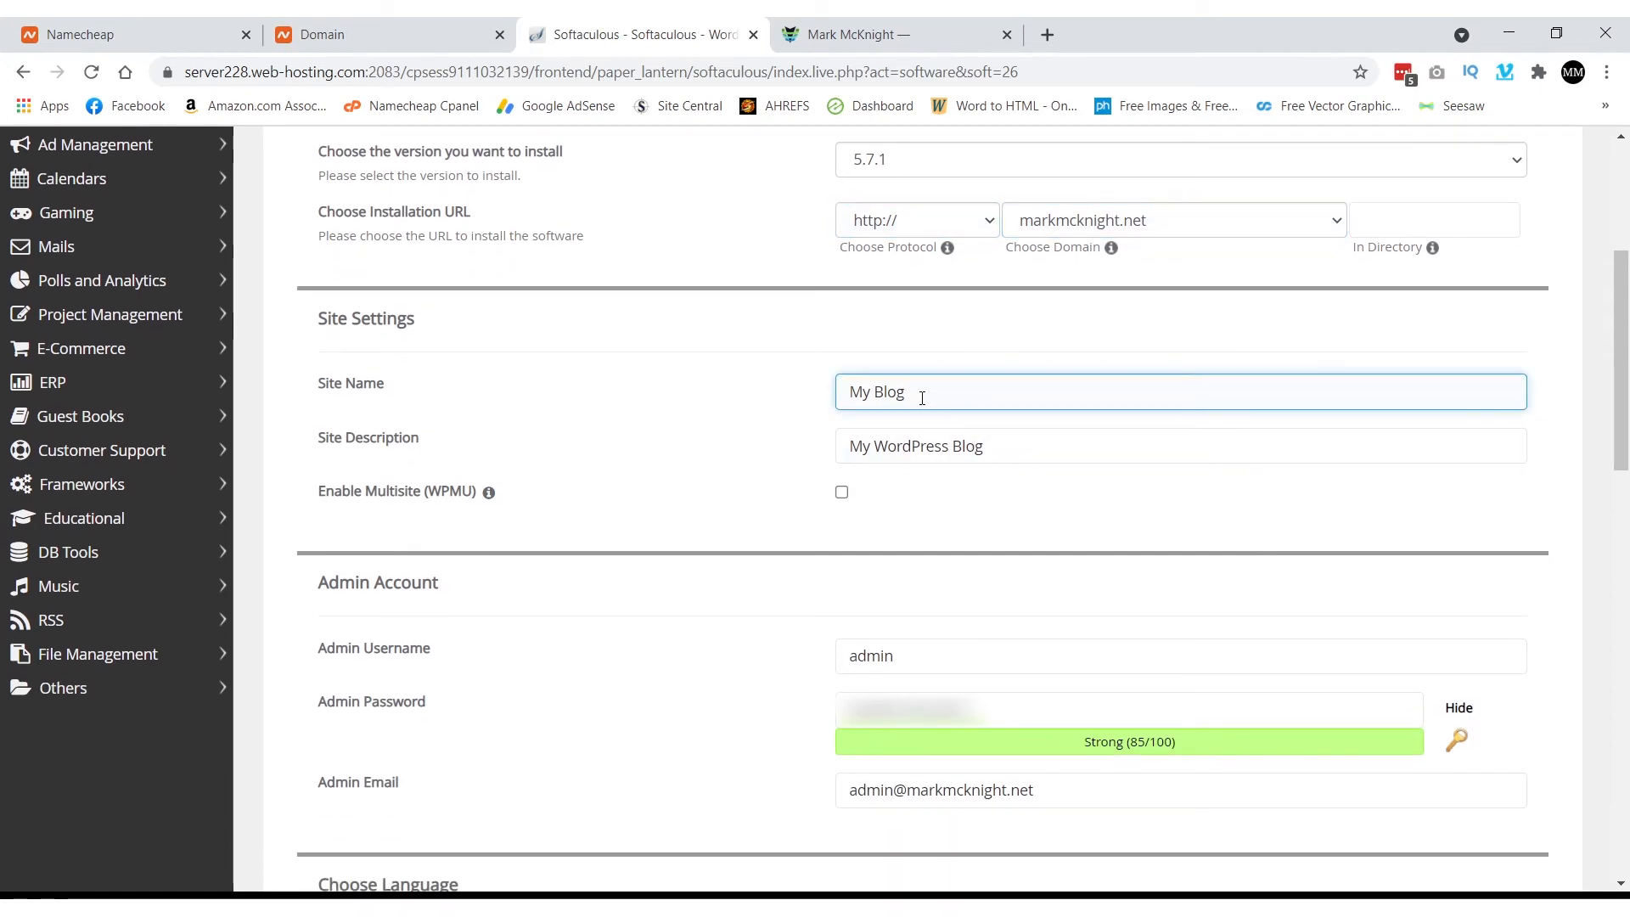
pyautogui.press('BackSpace')
pyautogui.press('BackSpace')
pyautogui.press('BackSpace')
pyautogui.press('BackSpace')
pyautogui.press('BackSpace')
pyautogui.press('BackSpace')
pyautogui.press('BackSpace')
pyautogui.write('Mark McKni')
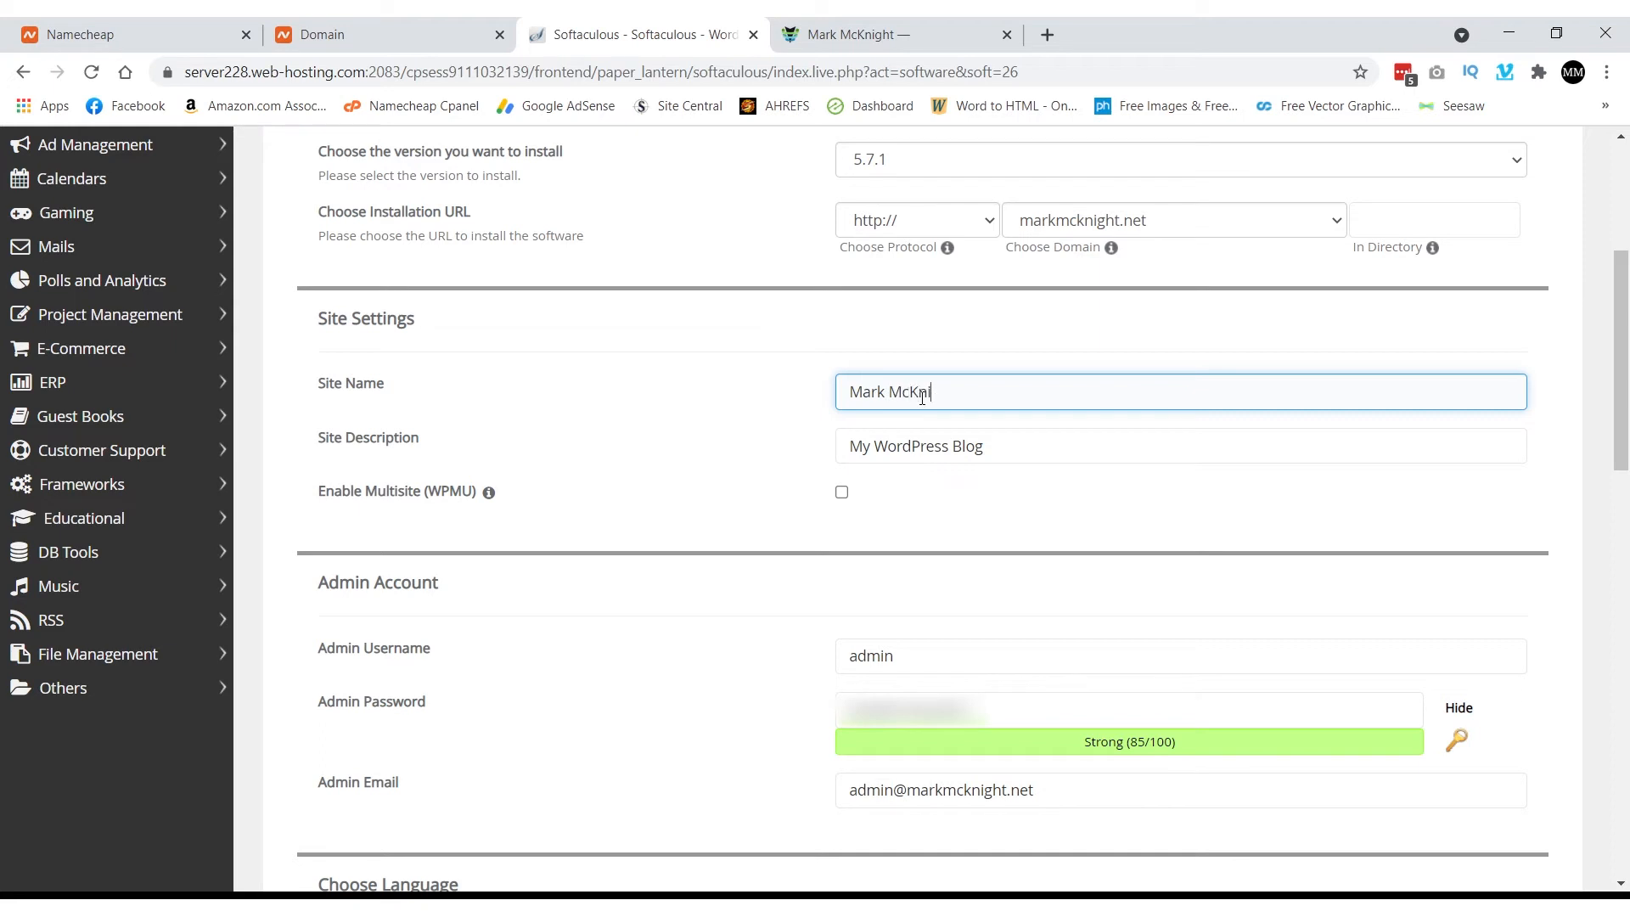
pyautogui.write('ght')
pyautogui.click(997, 448)
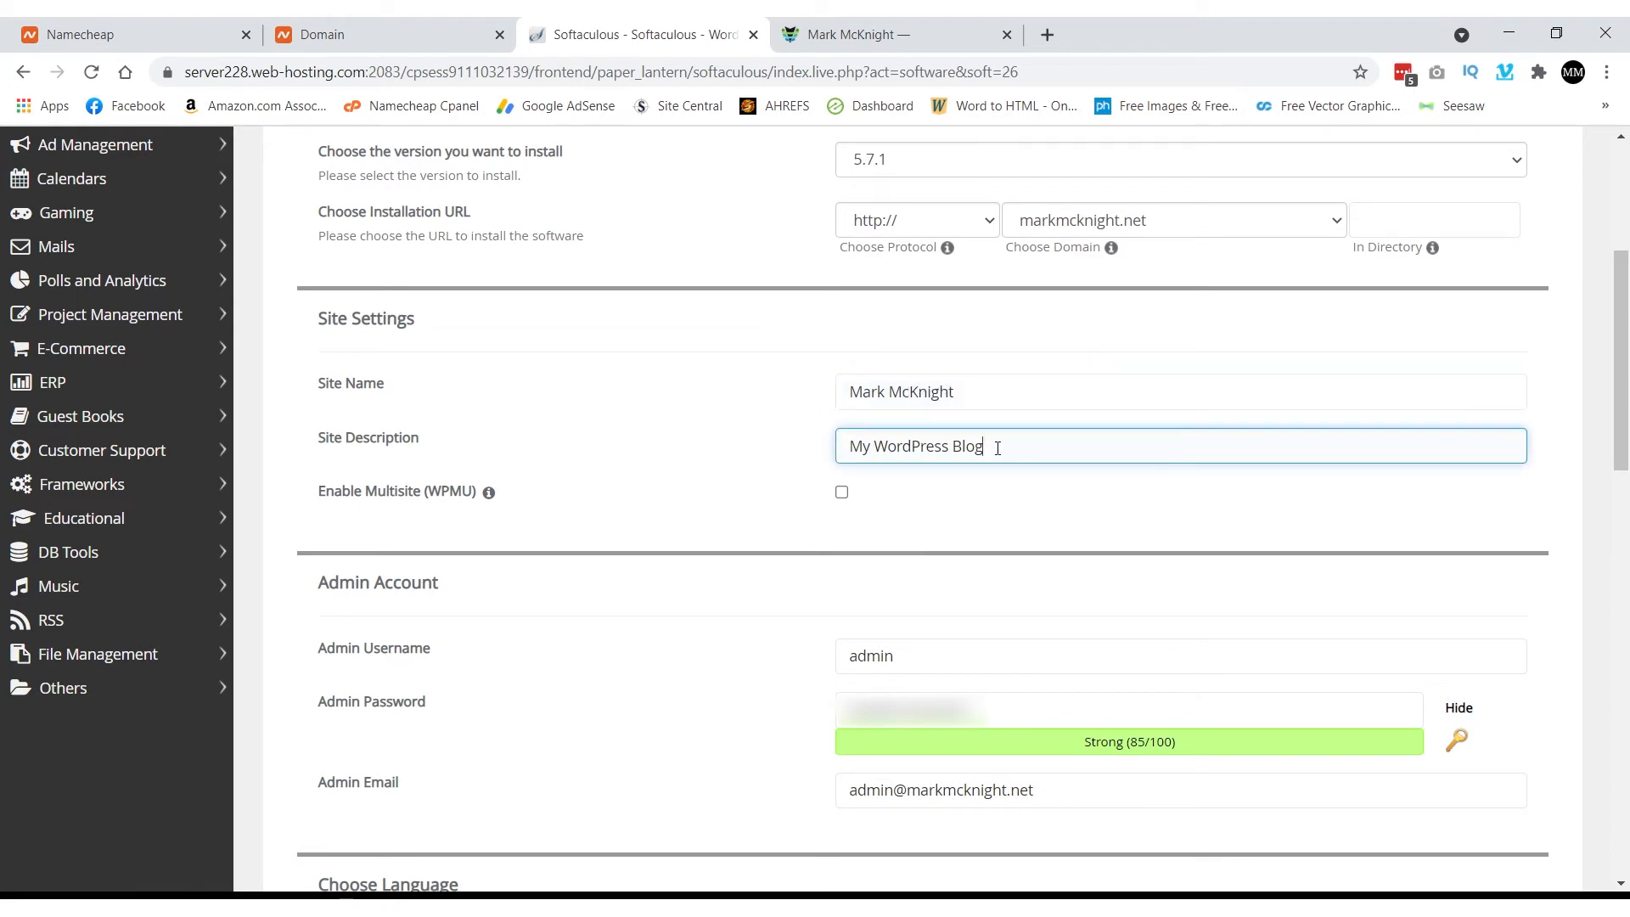
pyautogui.press('BackSpace')
pyautogui.press('BackSpace')
pyautogui.press('BackSpace')
pyautogui.press('BackSpace')
pyautogui.press('BackSpace')
pyautogui.press('BackSpace')
pyautogui.press('BackSpace')
pyautogui.press('BackSpace')
pyautogui.press('BackSpace')
pyautogui.press('BackSpace')
pyautogui.press('BackSpace')
pyautogui.press('BackSpace')
pyautogui.press('BackSpace')
pyautogui.press('BackSpace')
pyautogui.press('BackSpace')
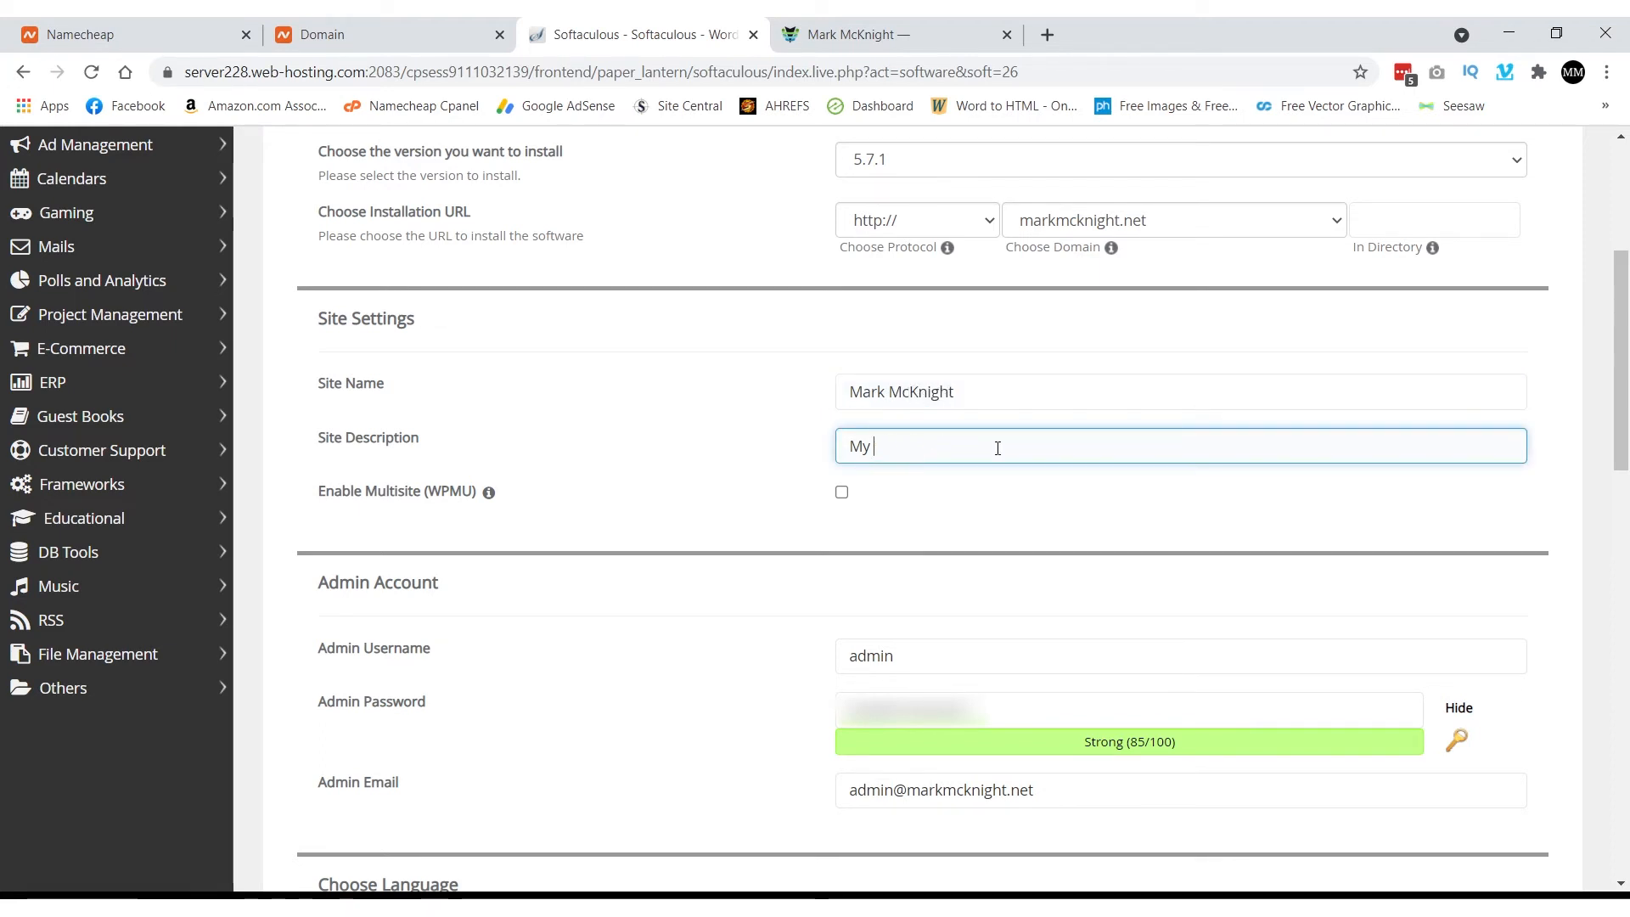
pyautogui.write('Internet Marketing')
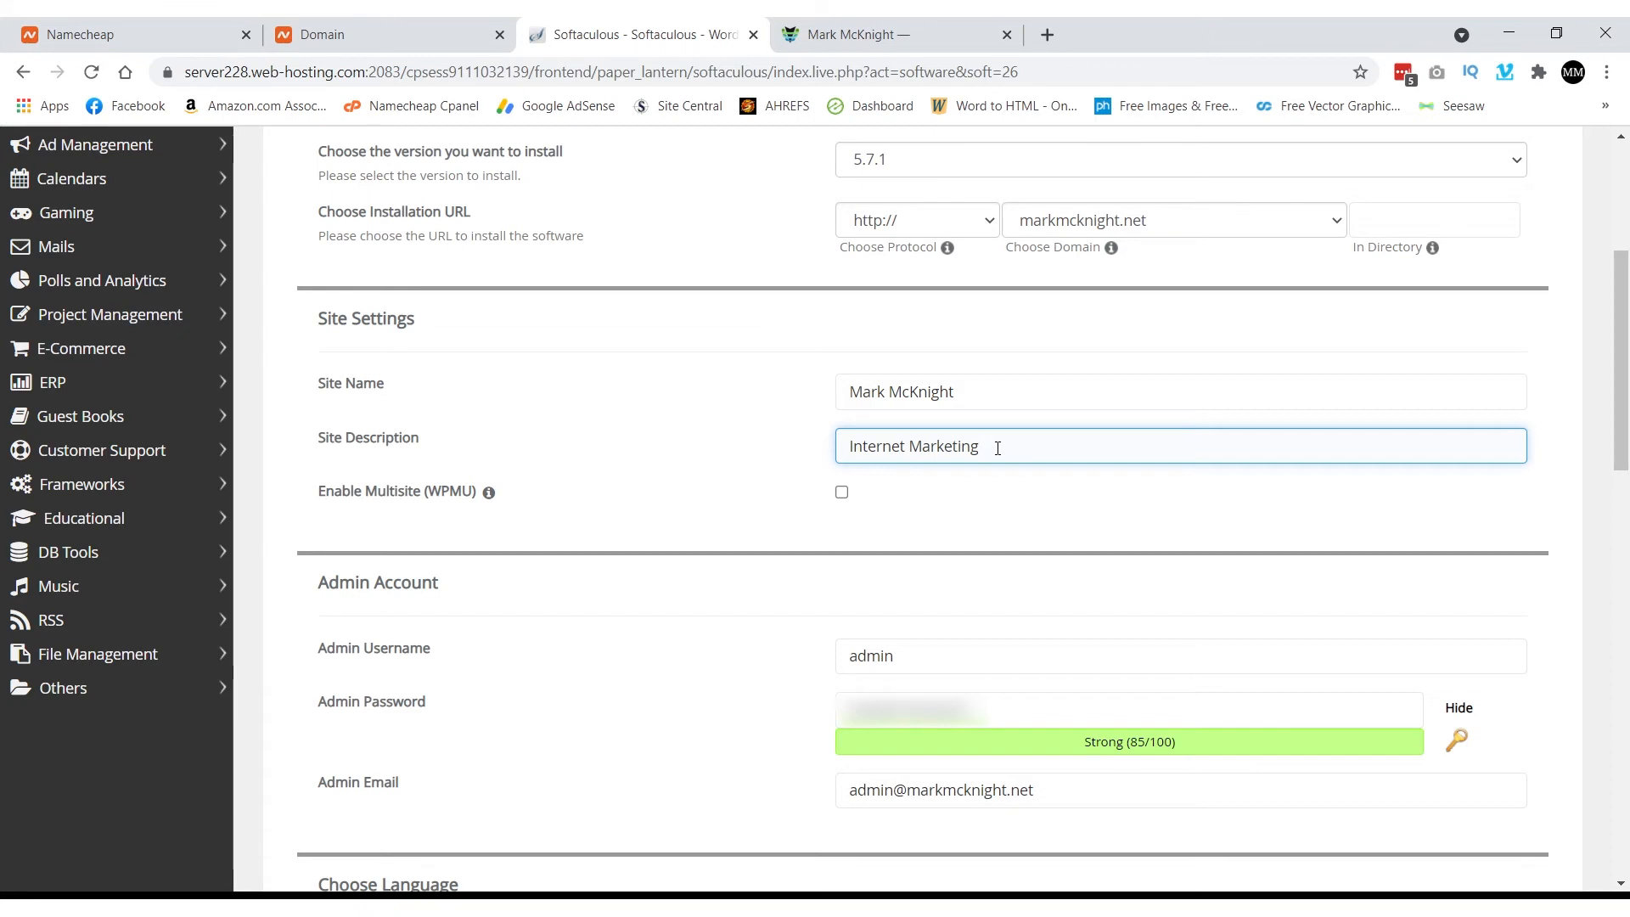
pyautogui.write(' Tips')
pyautogui.scroll(-4, 1007, 469)
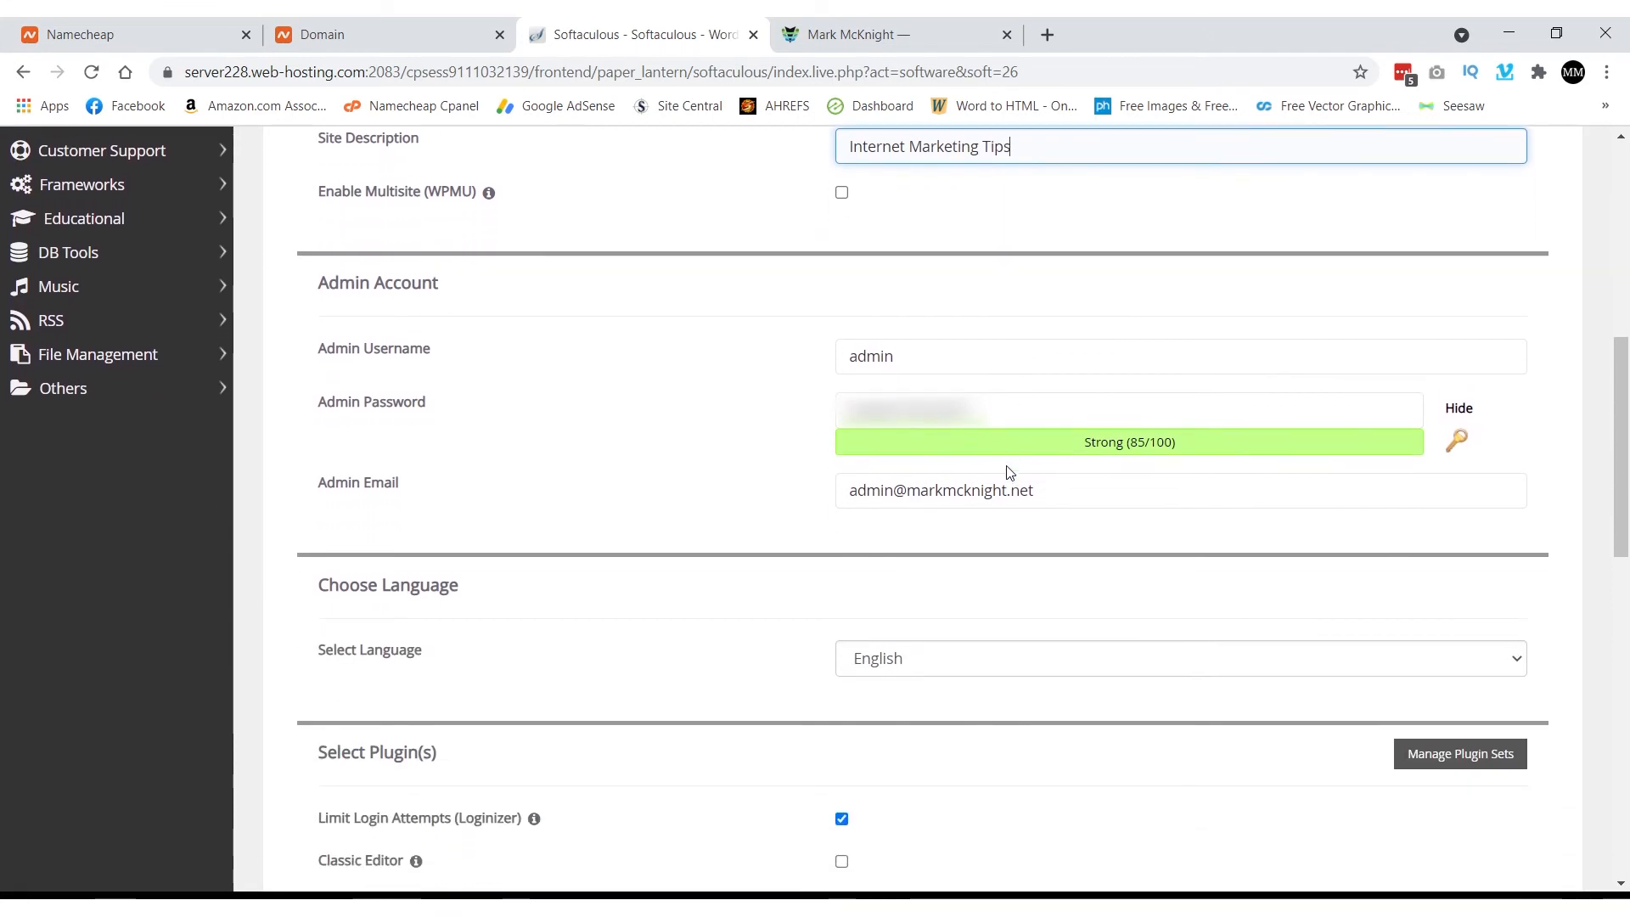
# Step: Replace the default 'admin' username with the owner's personal username
pyautogui.click(902, 353)
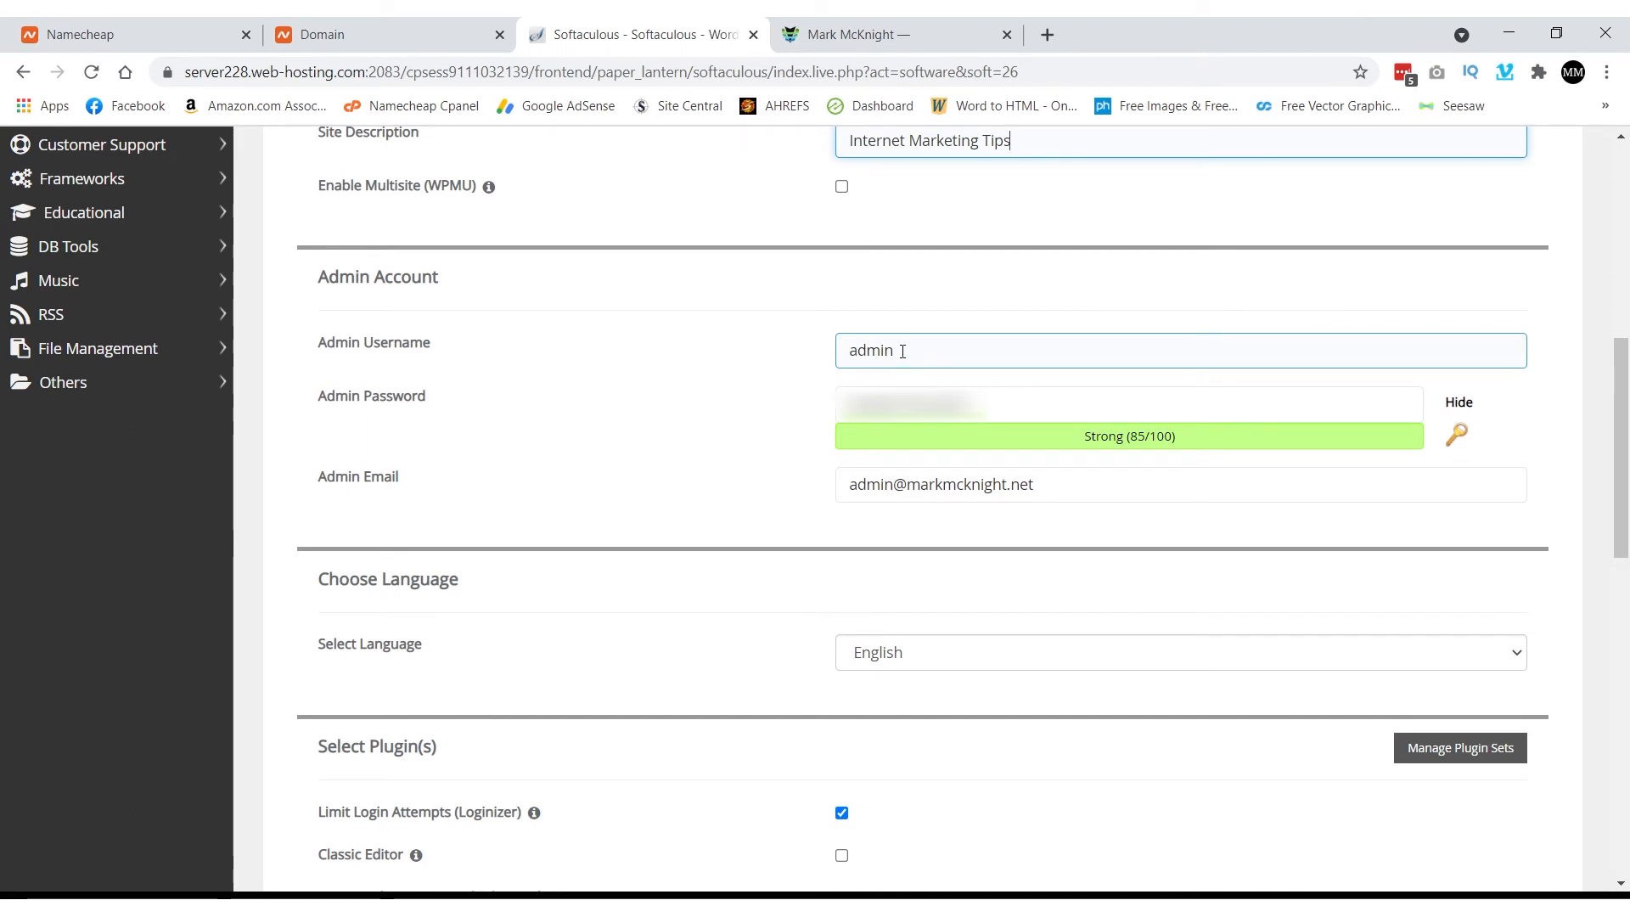
pyautogui.click(902, 352)
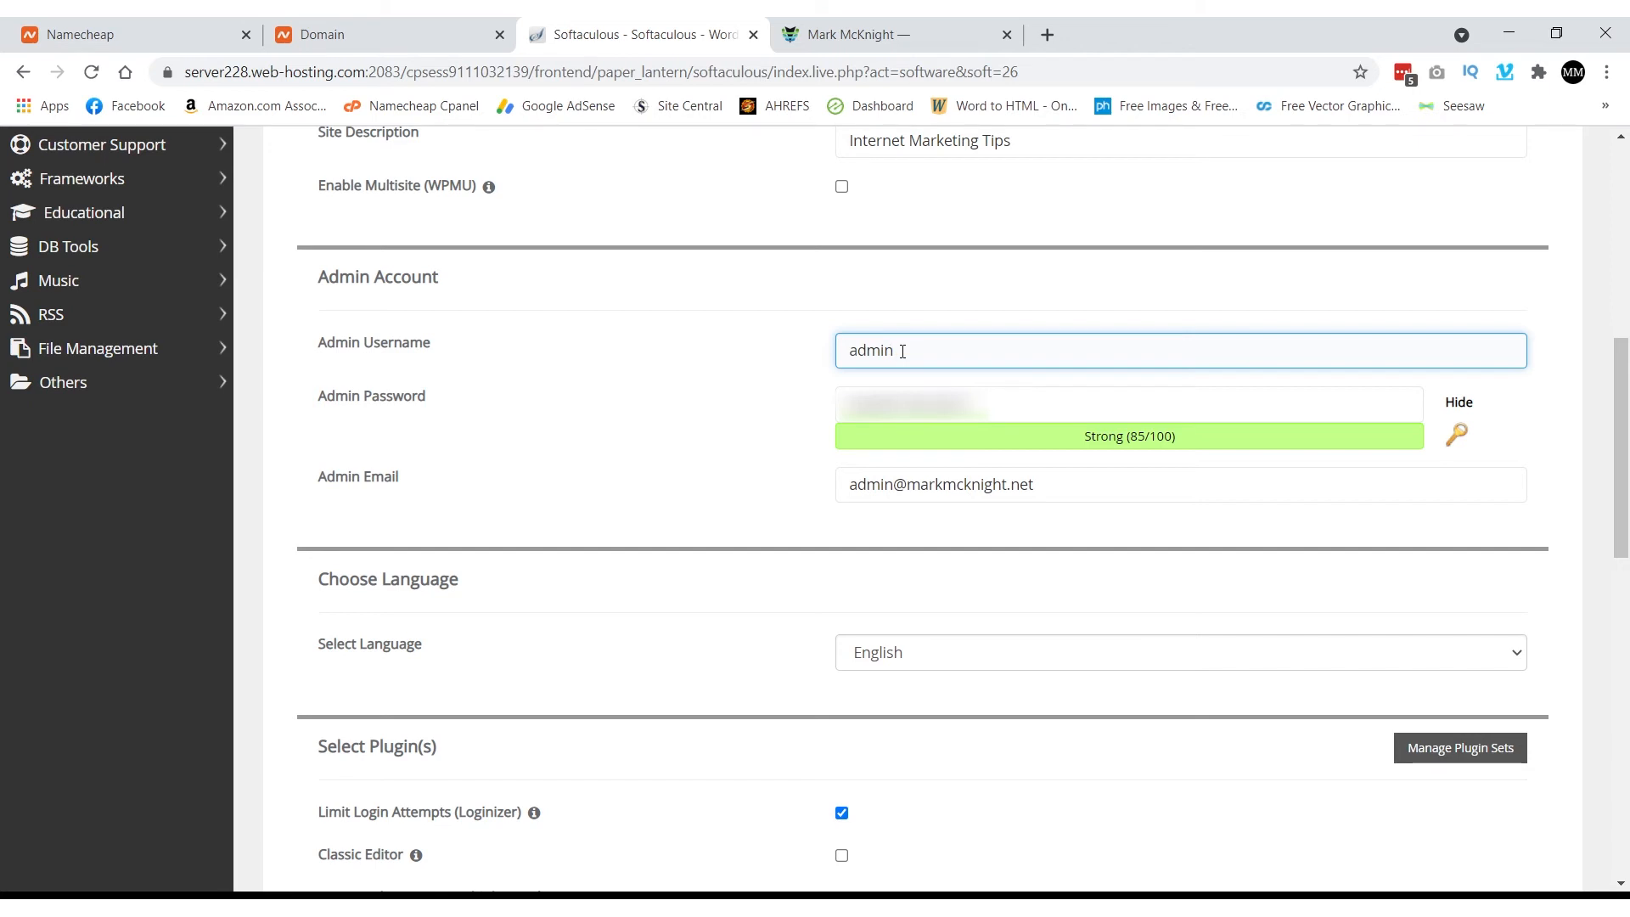
pyautogui.press('BackSpace')
pyautogui.press('BackSpace')
pyautogui.press('BackSpace')
pyautogui.press('BackSpace')
pyautogui.press('BackSpace')
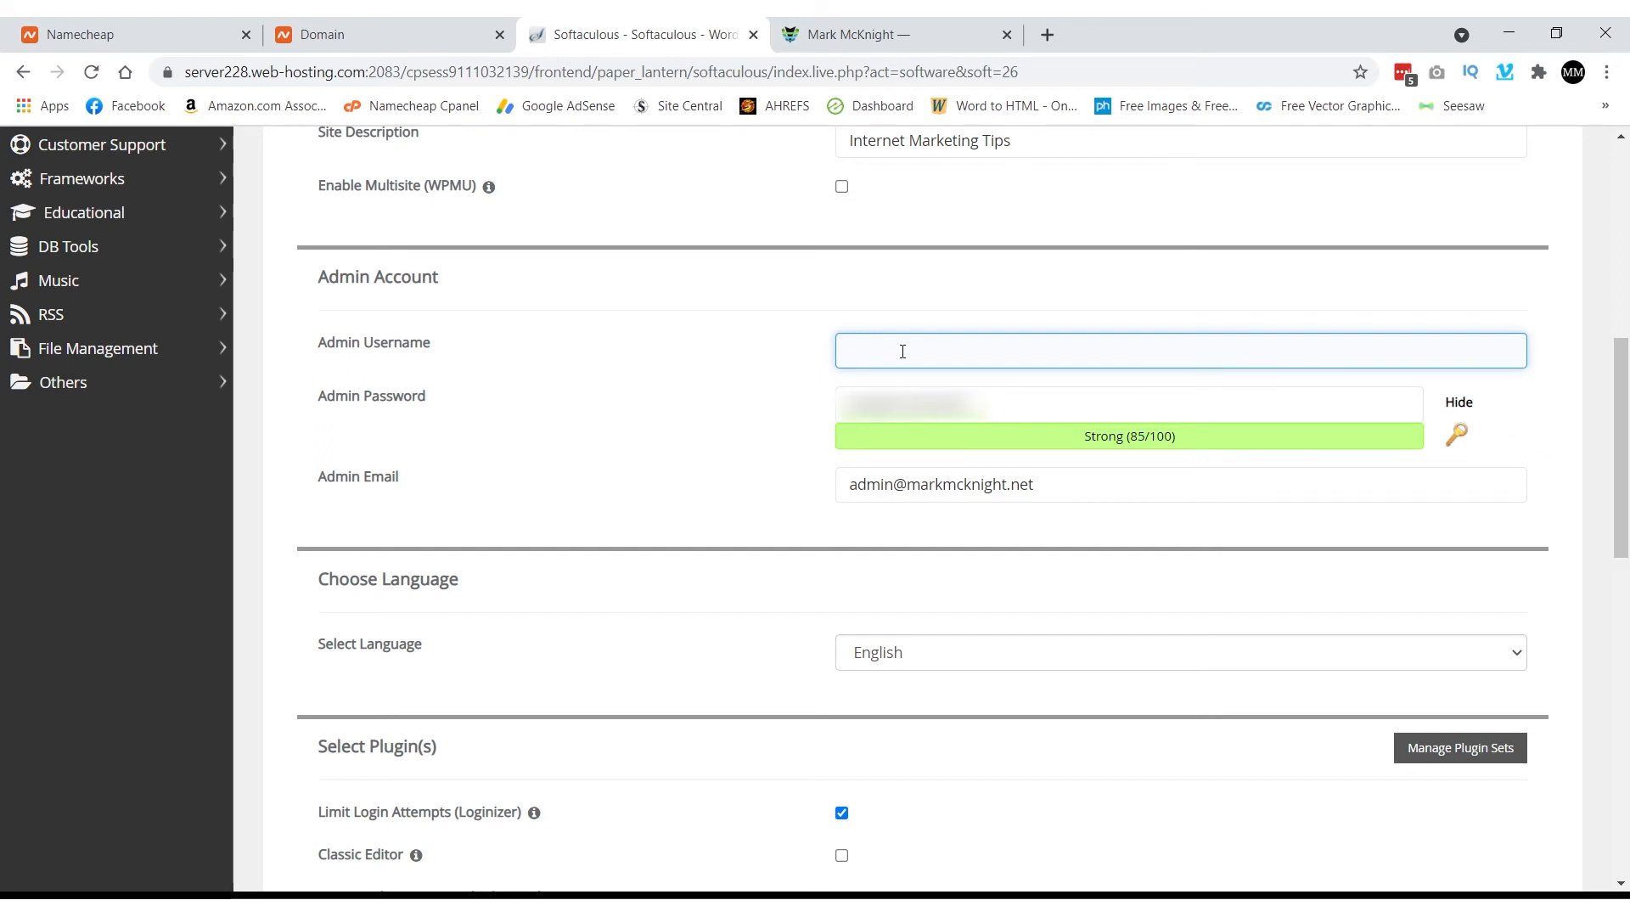
pyautogui.write('markmcknight')
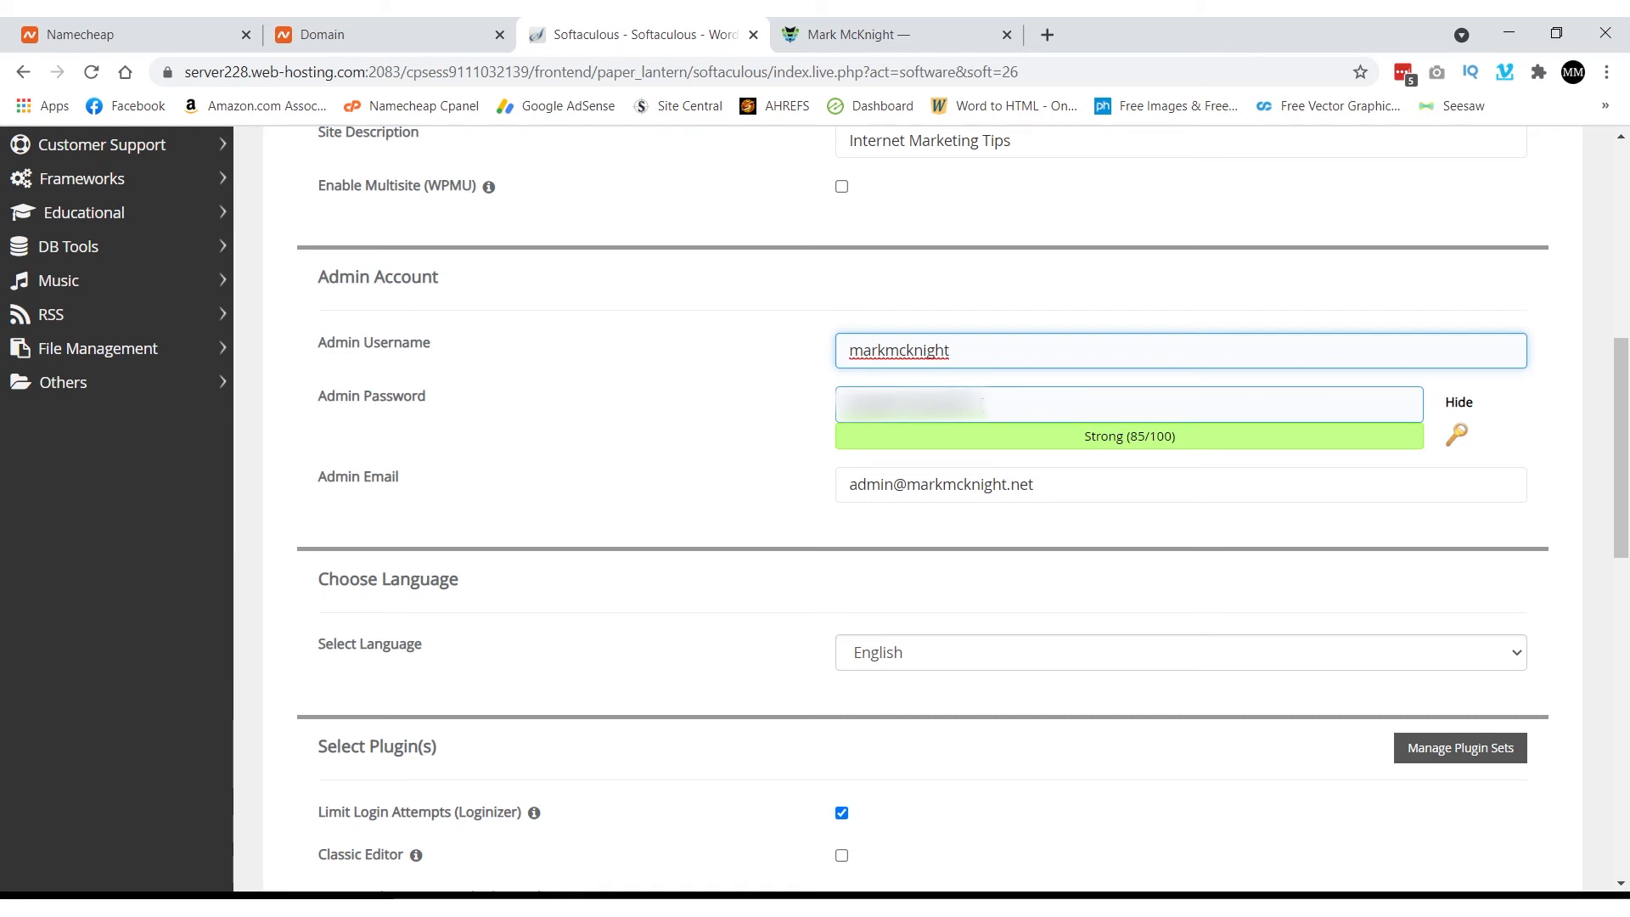
# Step: Select the generated admin password and the admin email address in the form
pyautogui.moveTo(974, 405); pyautogui.dragTo(846, 405)
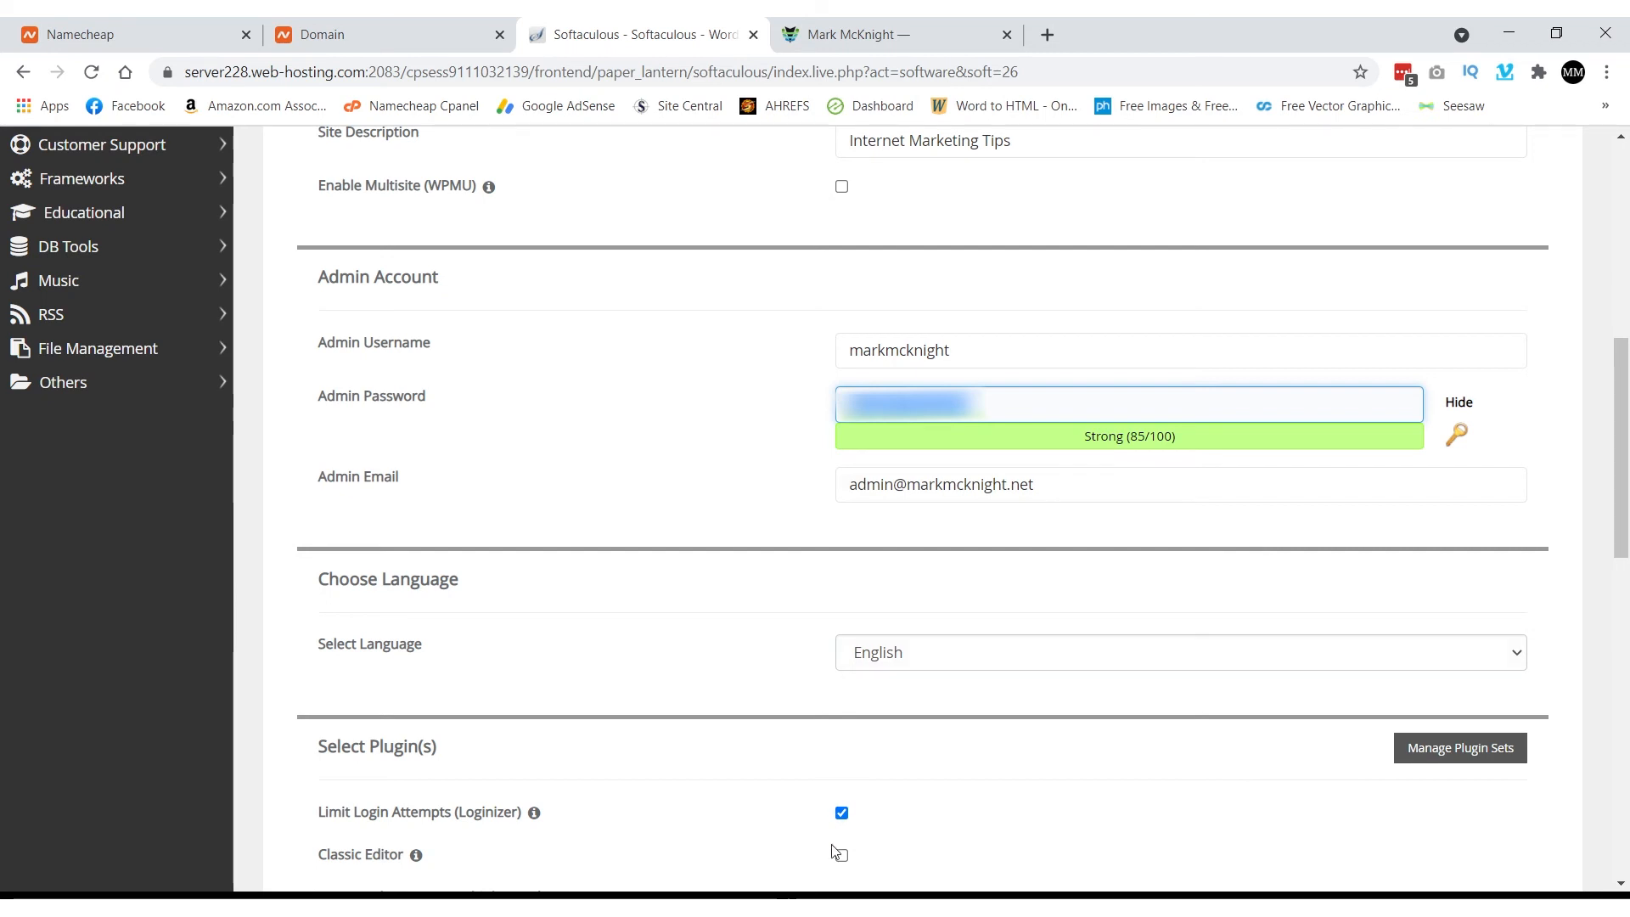
pyautogui.click(827, 901)
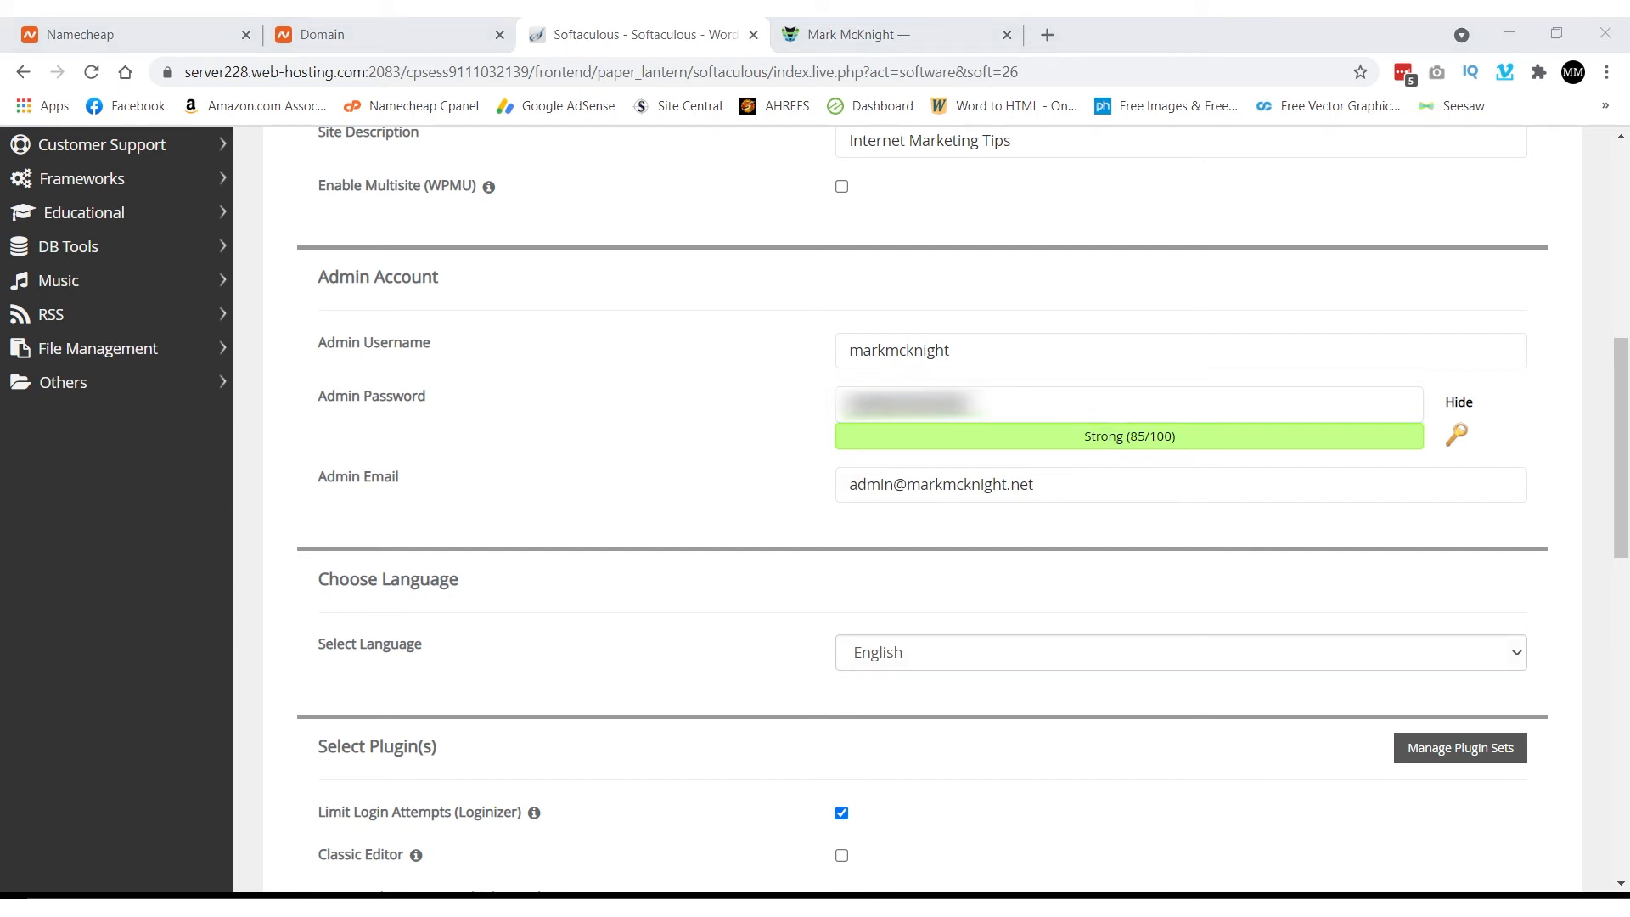
pyautogui.click(849, 270)
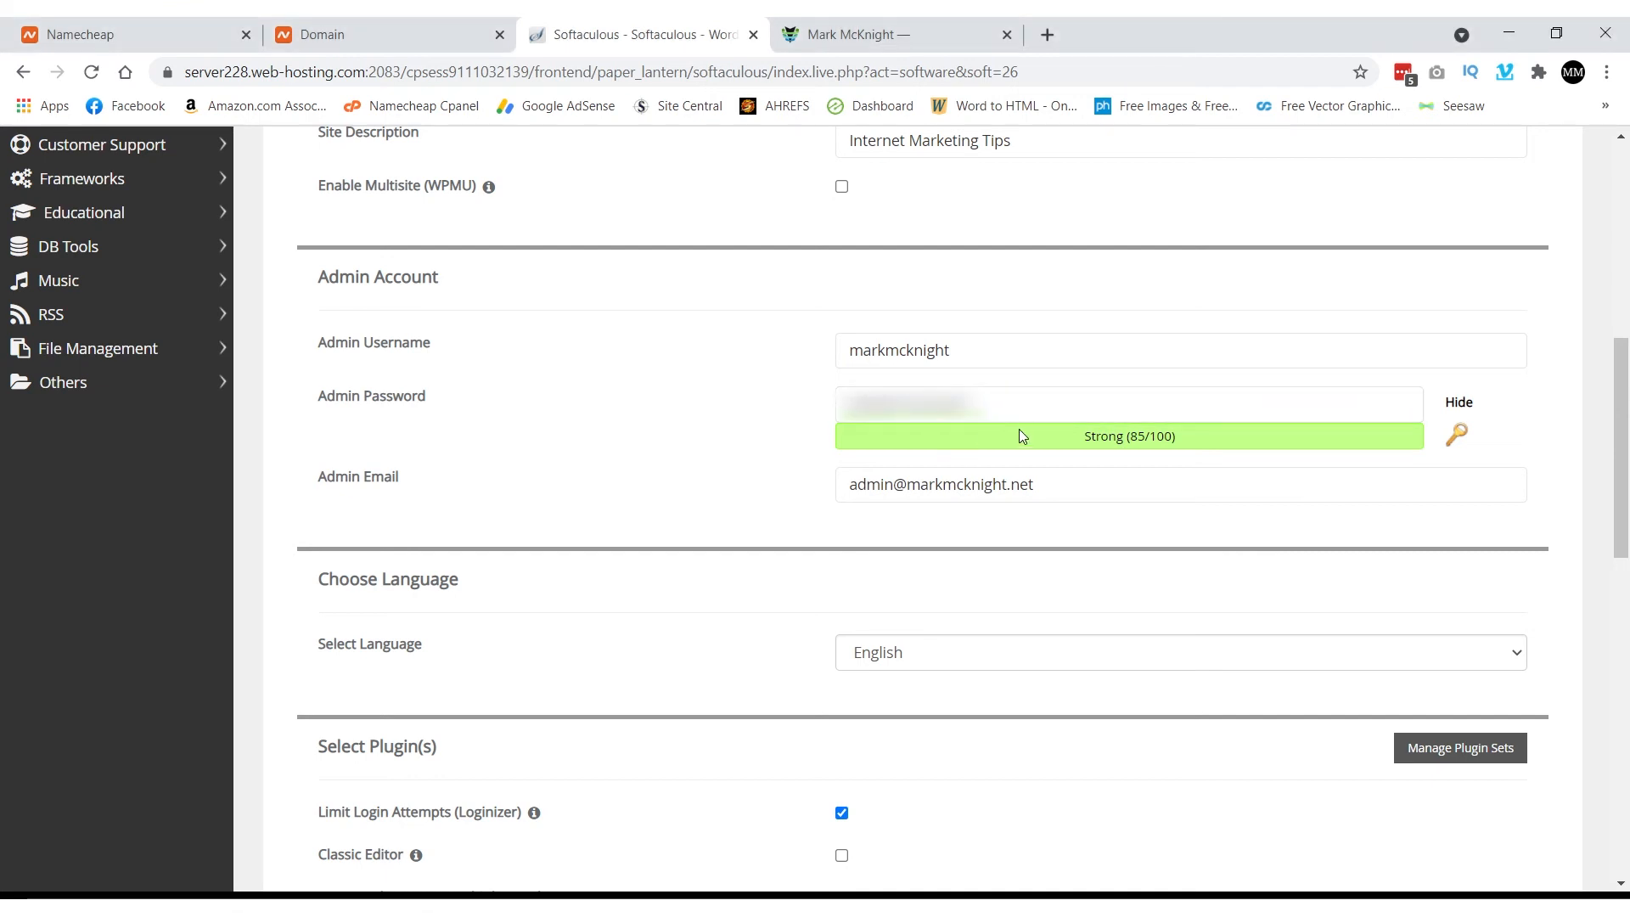
pyautogui.click(898, 482)
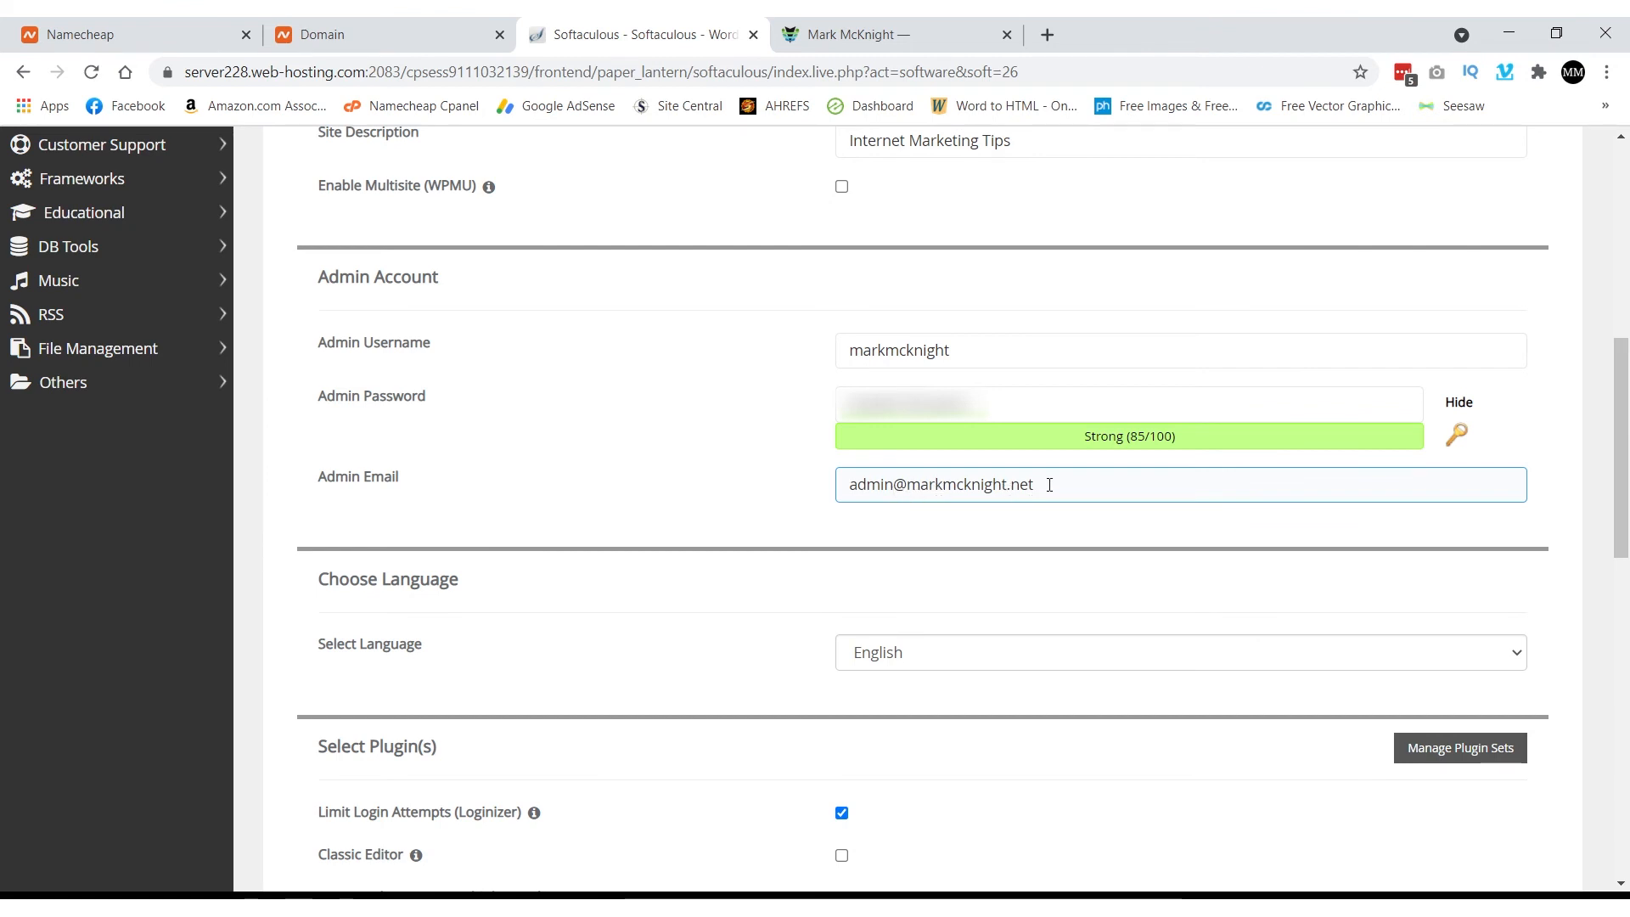
pyautogui.moveTo(1042, 484); pyautogui.dragTo(838, 492)
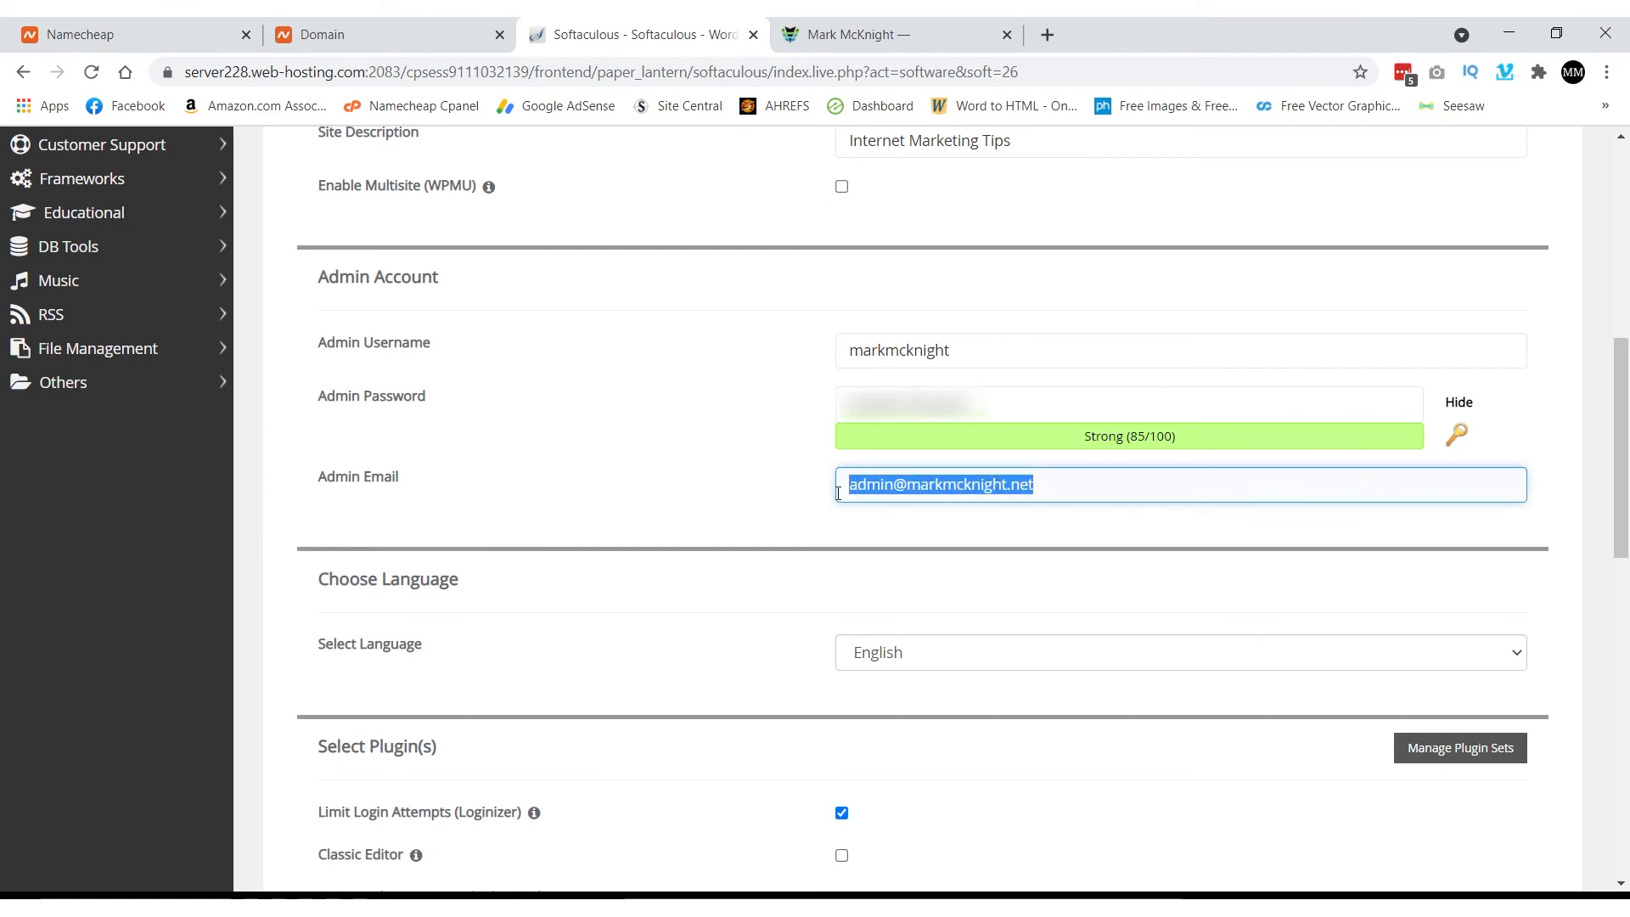
# Step: Untick Loginizer and W3 Total Cache, tick Classic Editor, and expand Advanced Options
pyautogui.scroll(-5, 899, 379)
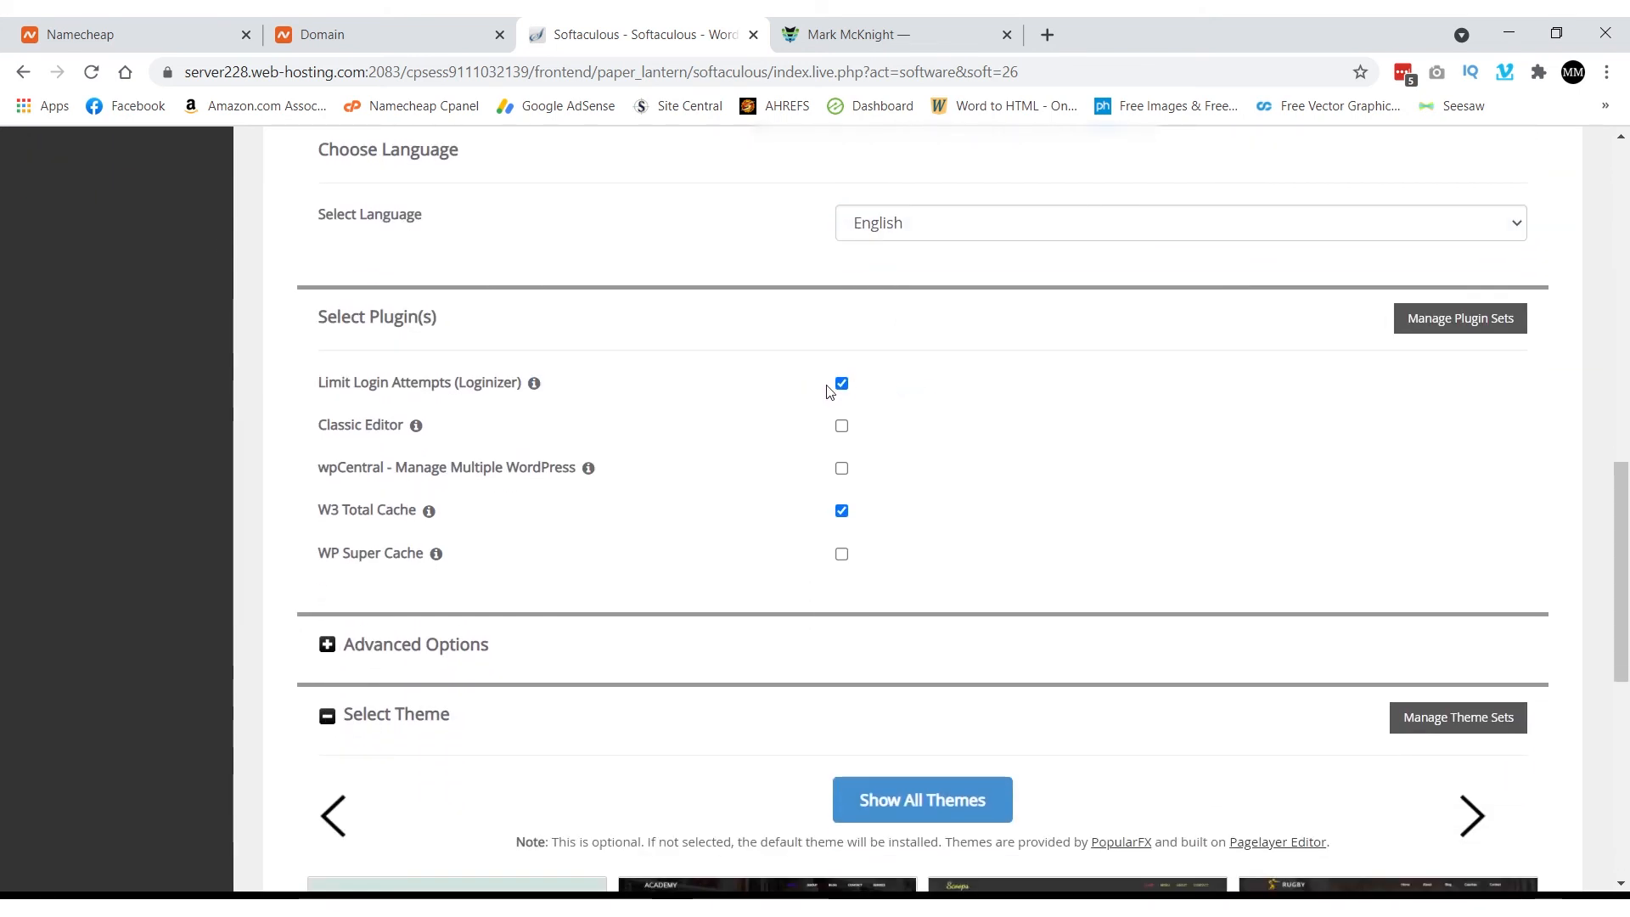
pyautogui.click(841, 384)
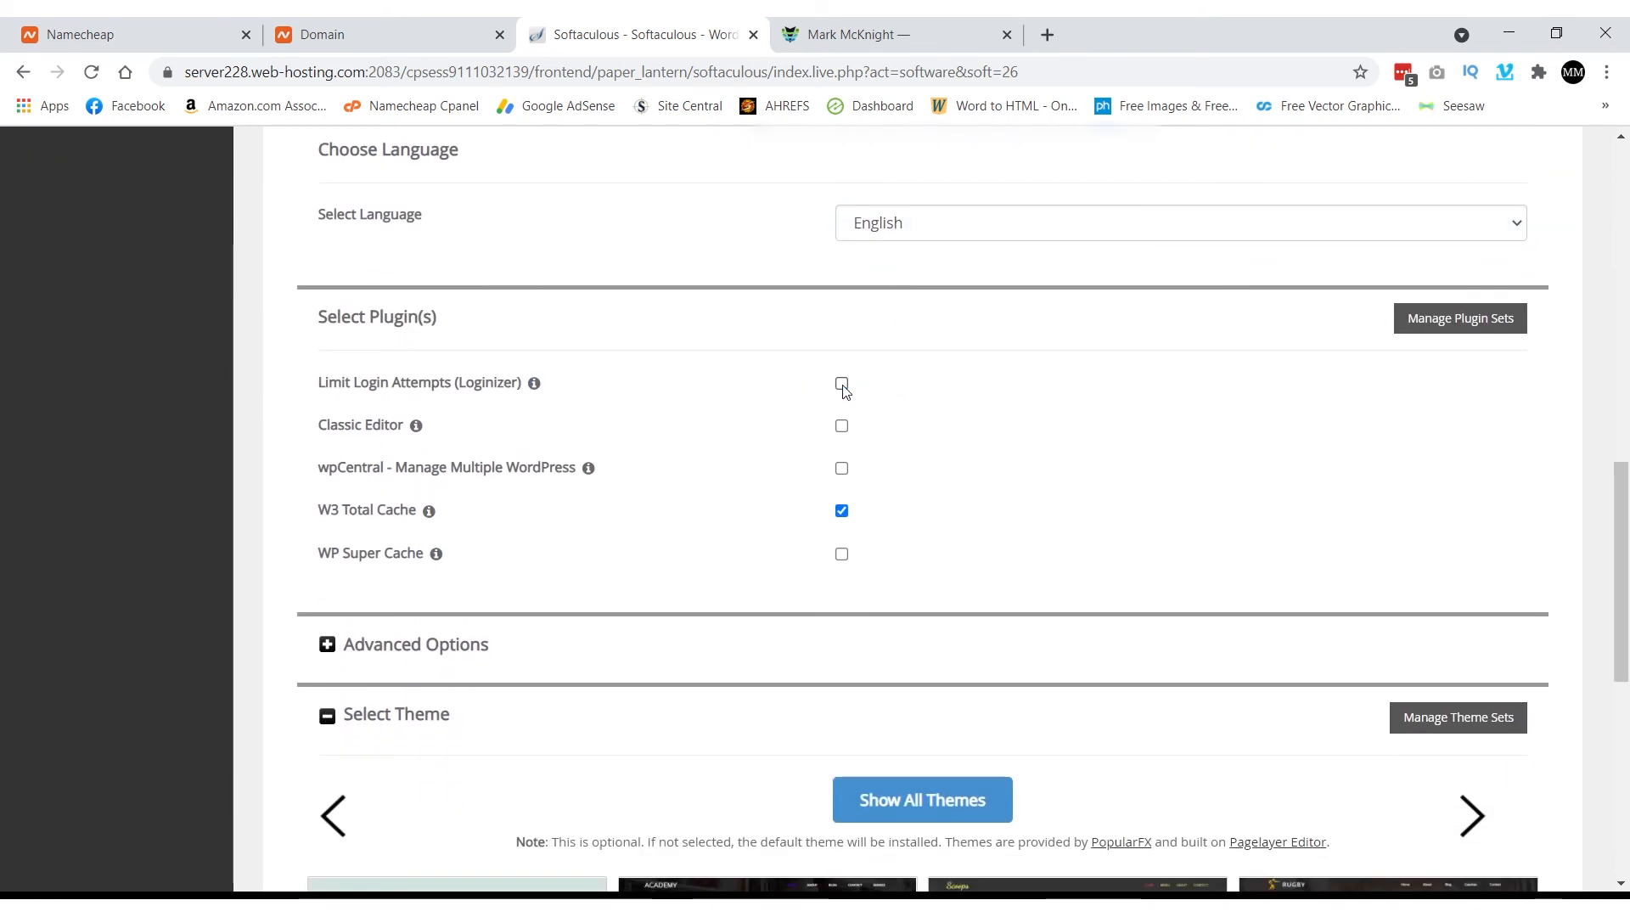
pyautogui.click(843, 428)
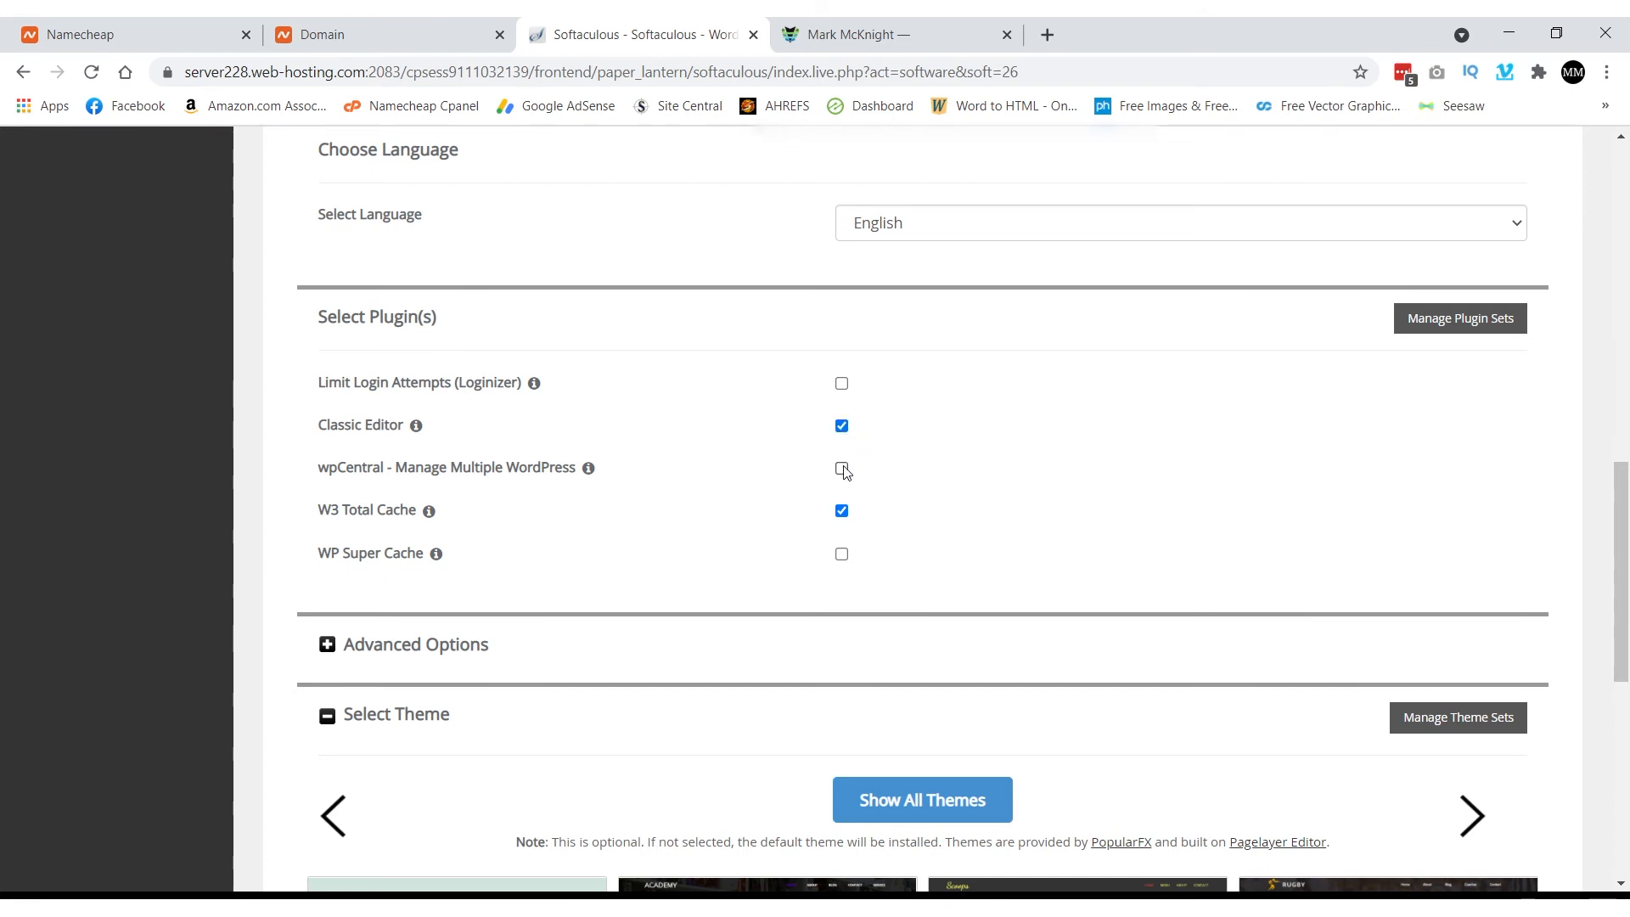
pyautogui.click(841, 511)
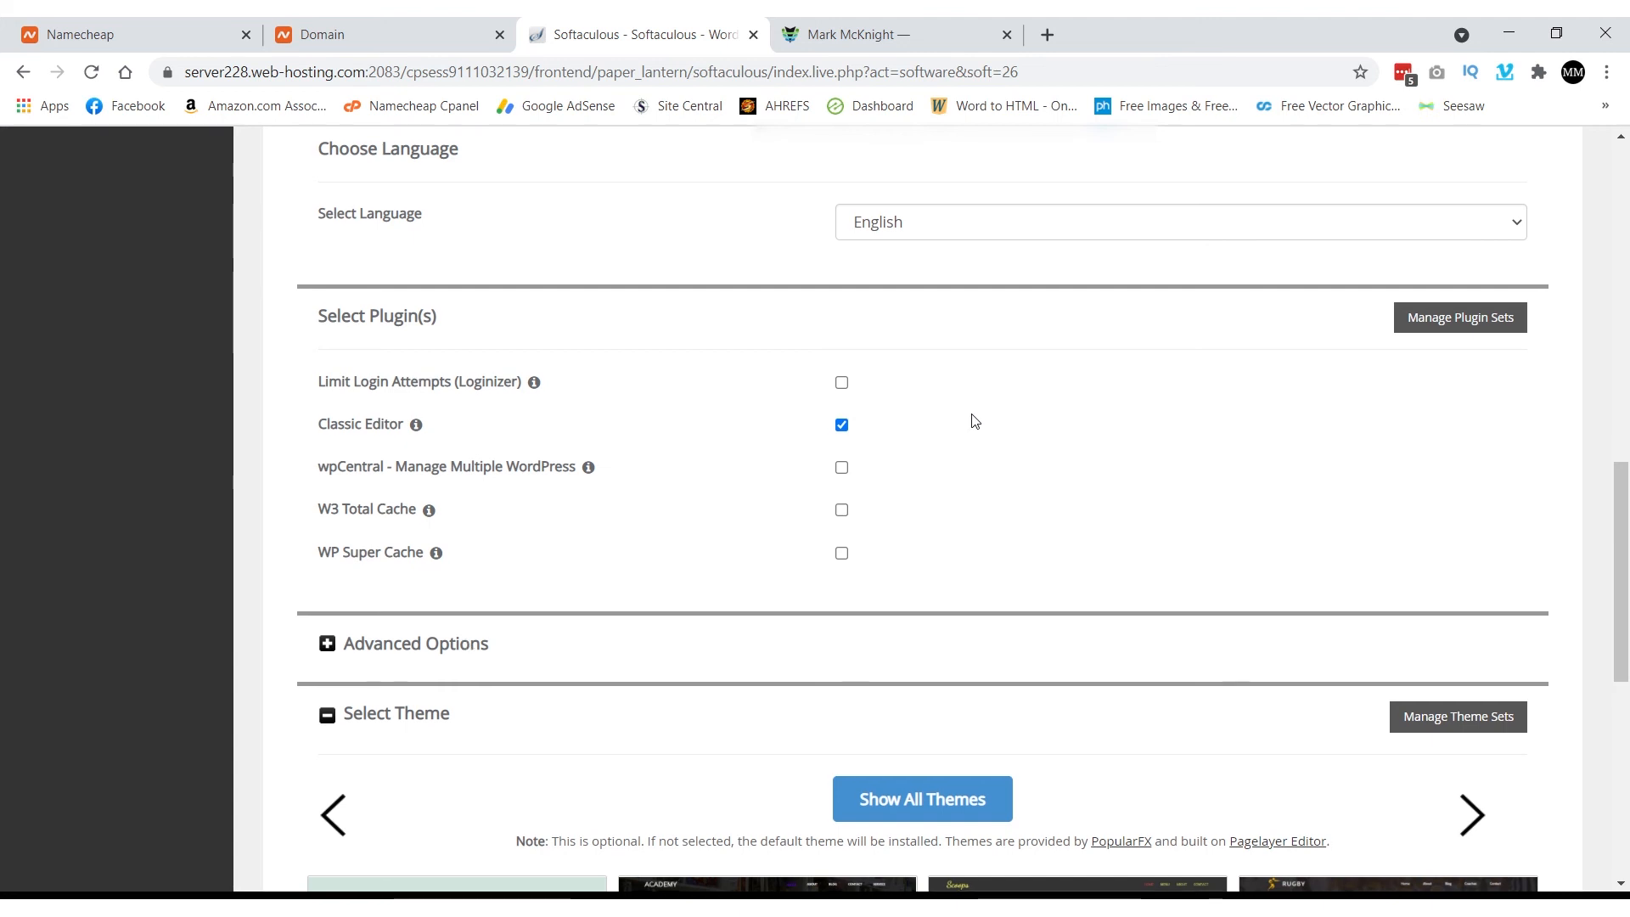
pyautogui.scroll(-4, 972, 420)
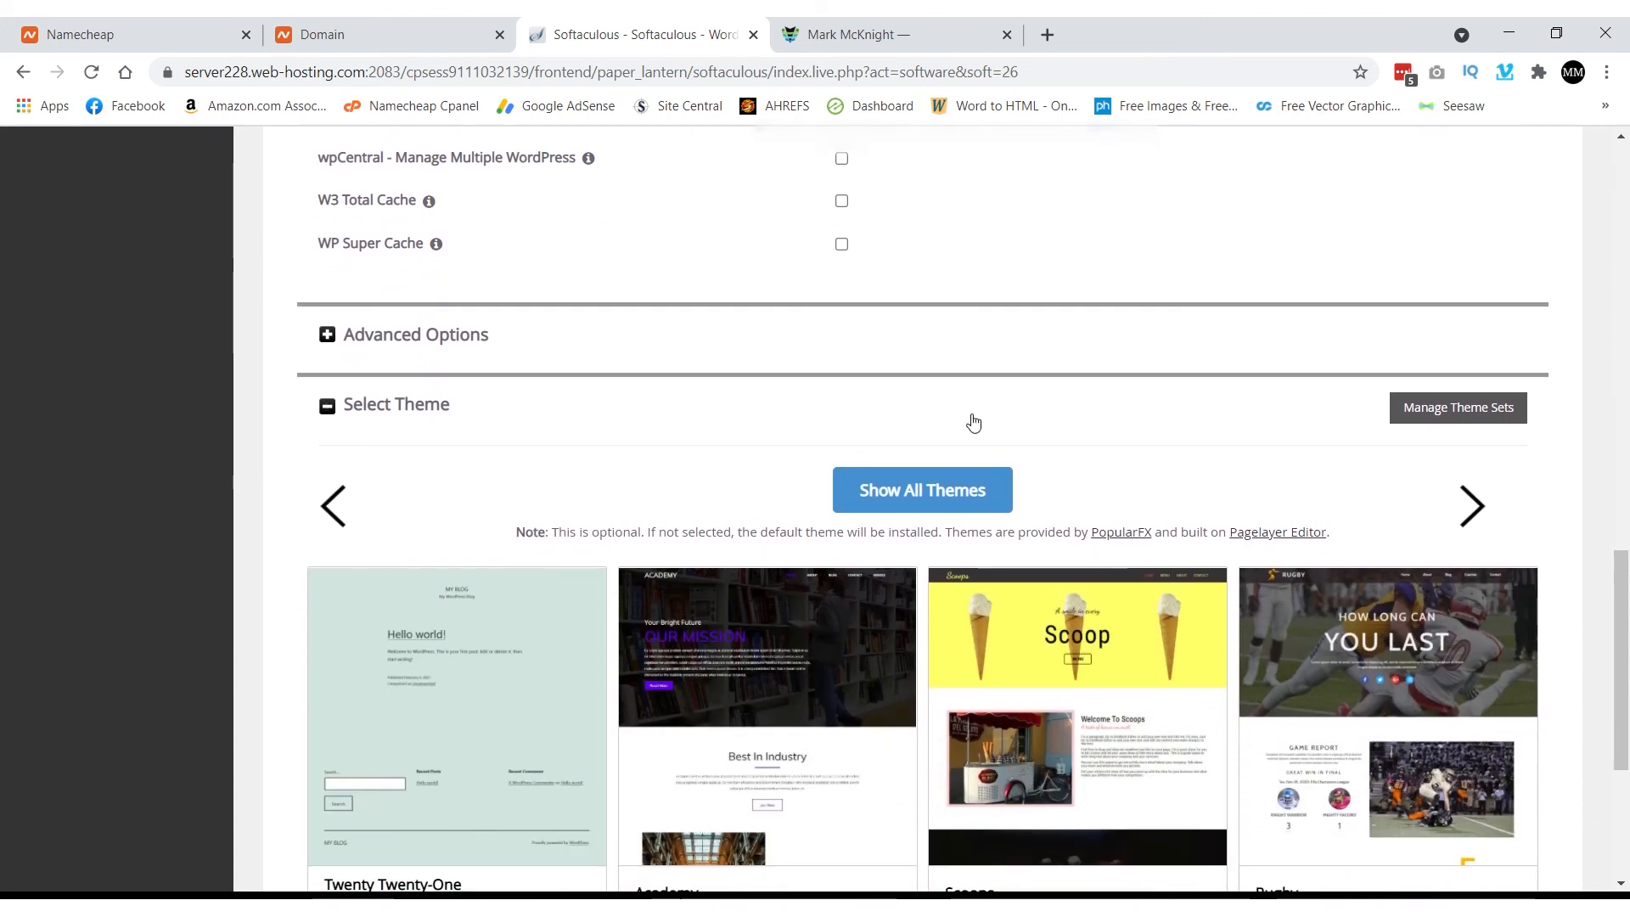
pyautogui.click(326, 338)
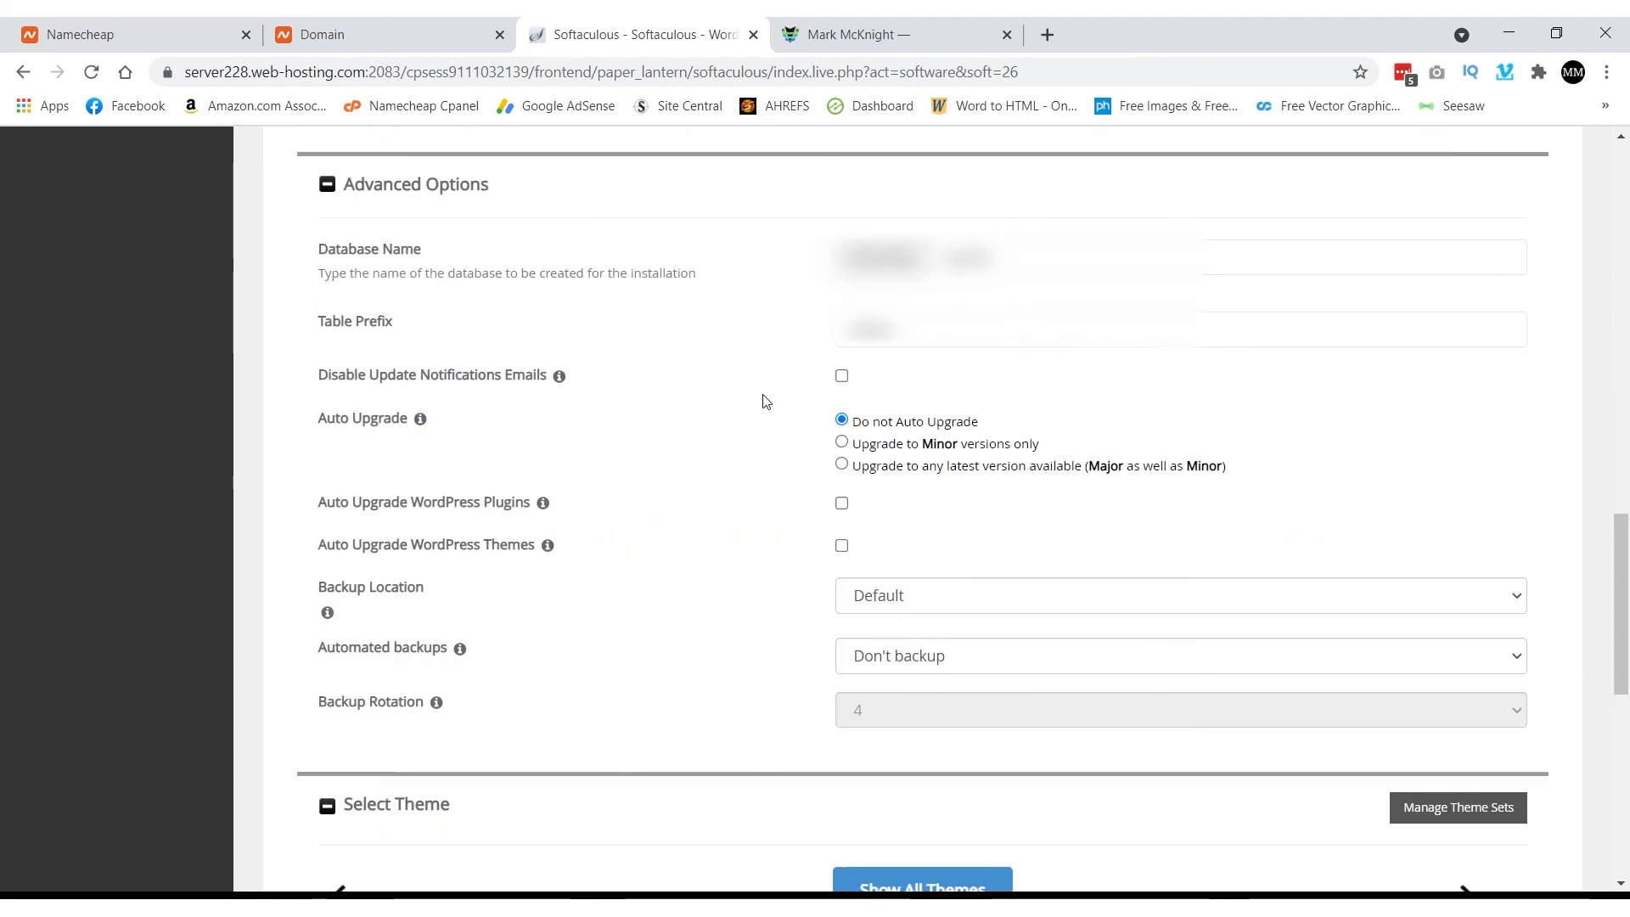
pyautogui.scroll(-7, 766, 401)
pyautogui.scroll(-2, 763, 400)
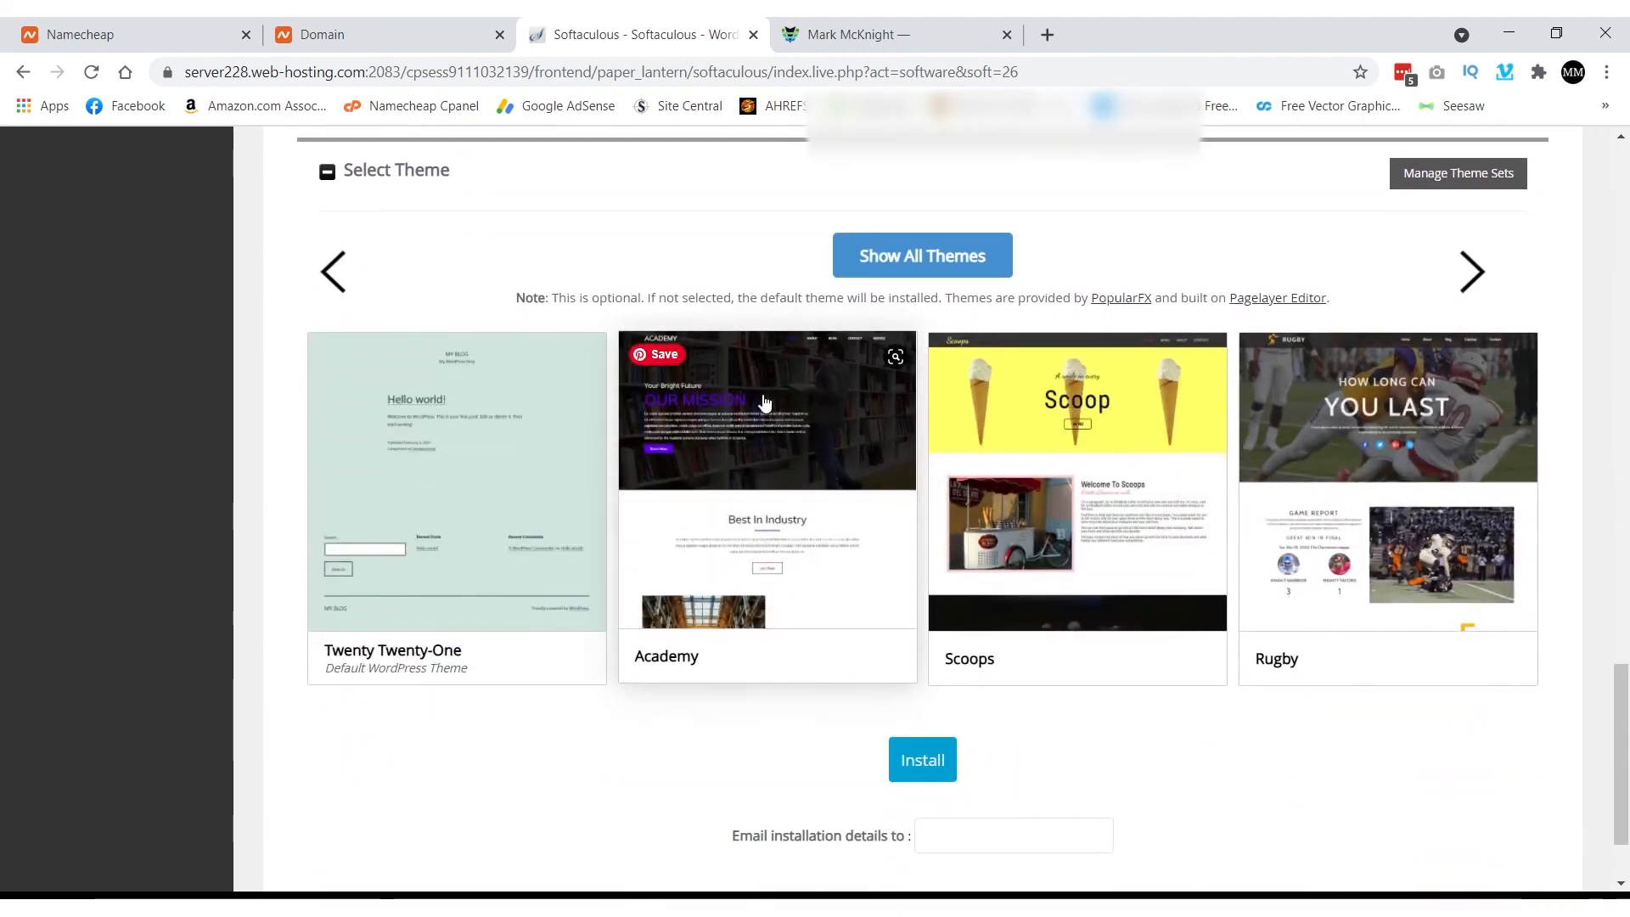
pyautogui.scroll(2, 764, 400)
pyautogui.scroll(-2, 762, 403)
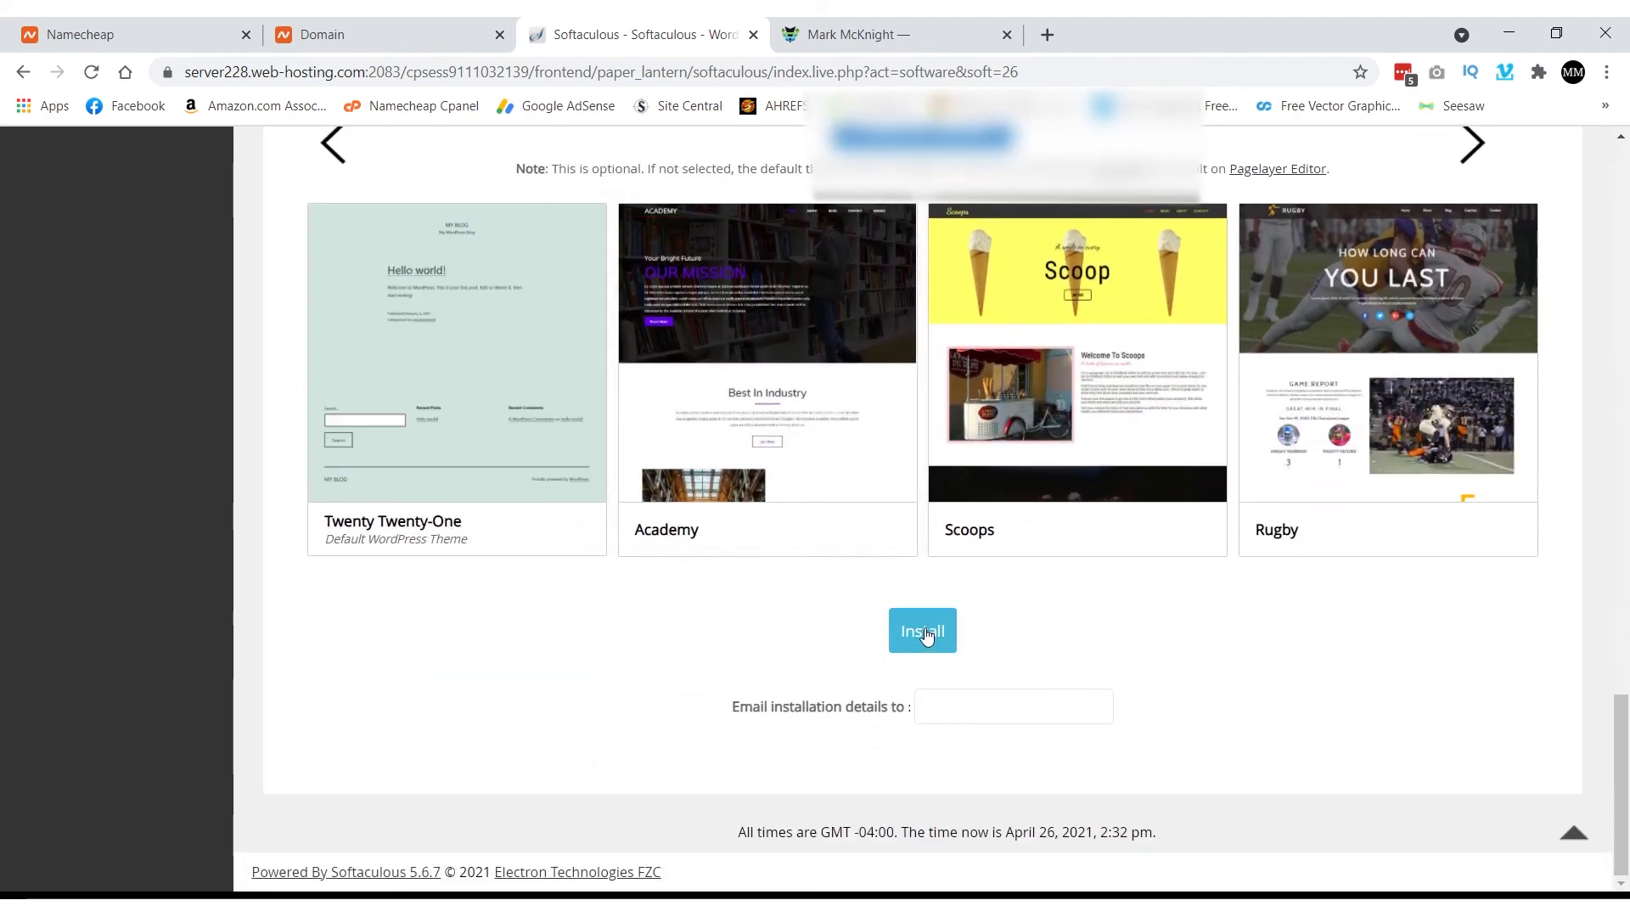
# Step: Launch the WordPress install and switch markmcknight.net's nameservers to Namecheap Web Hosting DNS
pyautogui.click(923, 630)
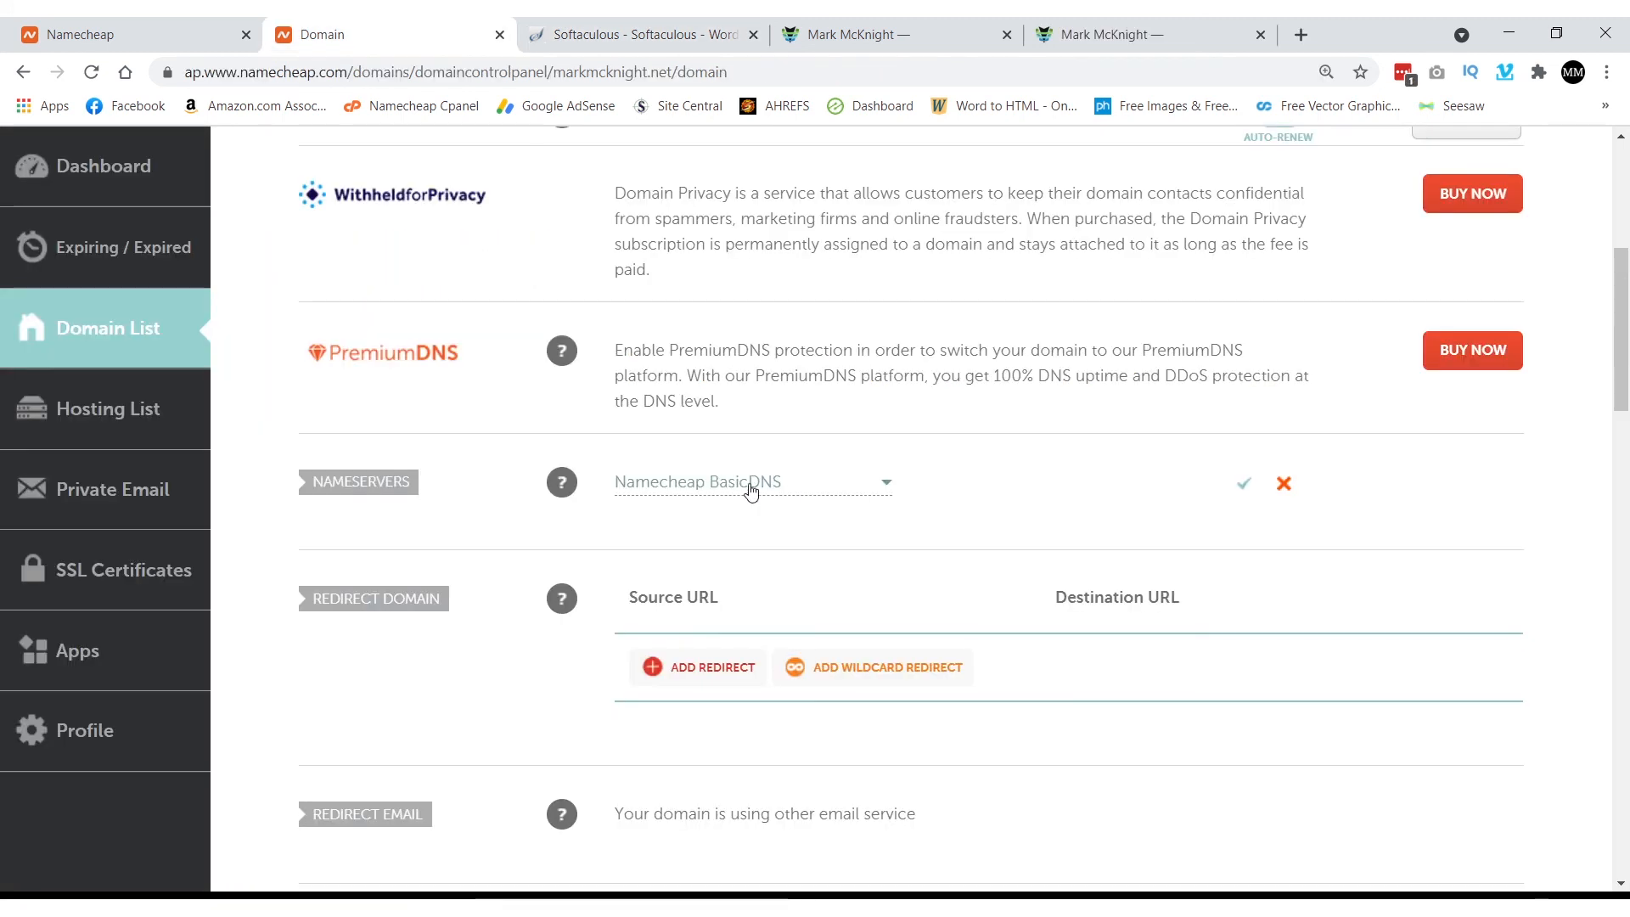
pyautogui.click(887, 488)
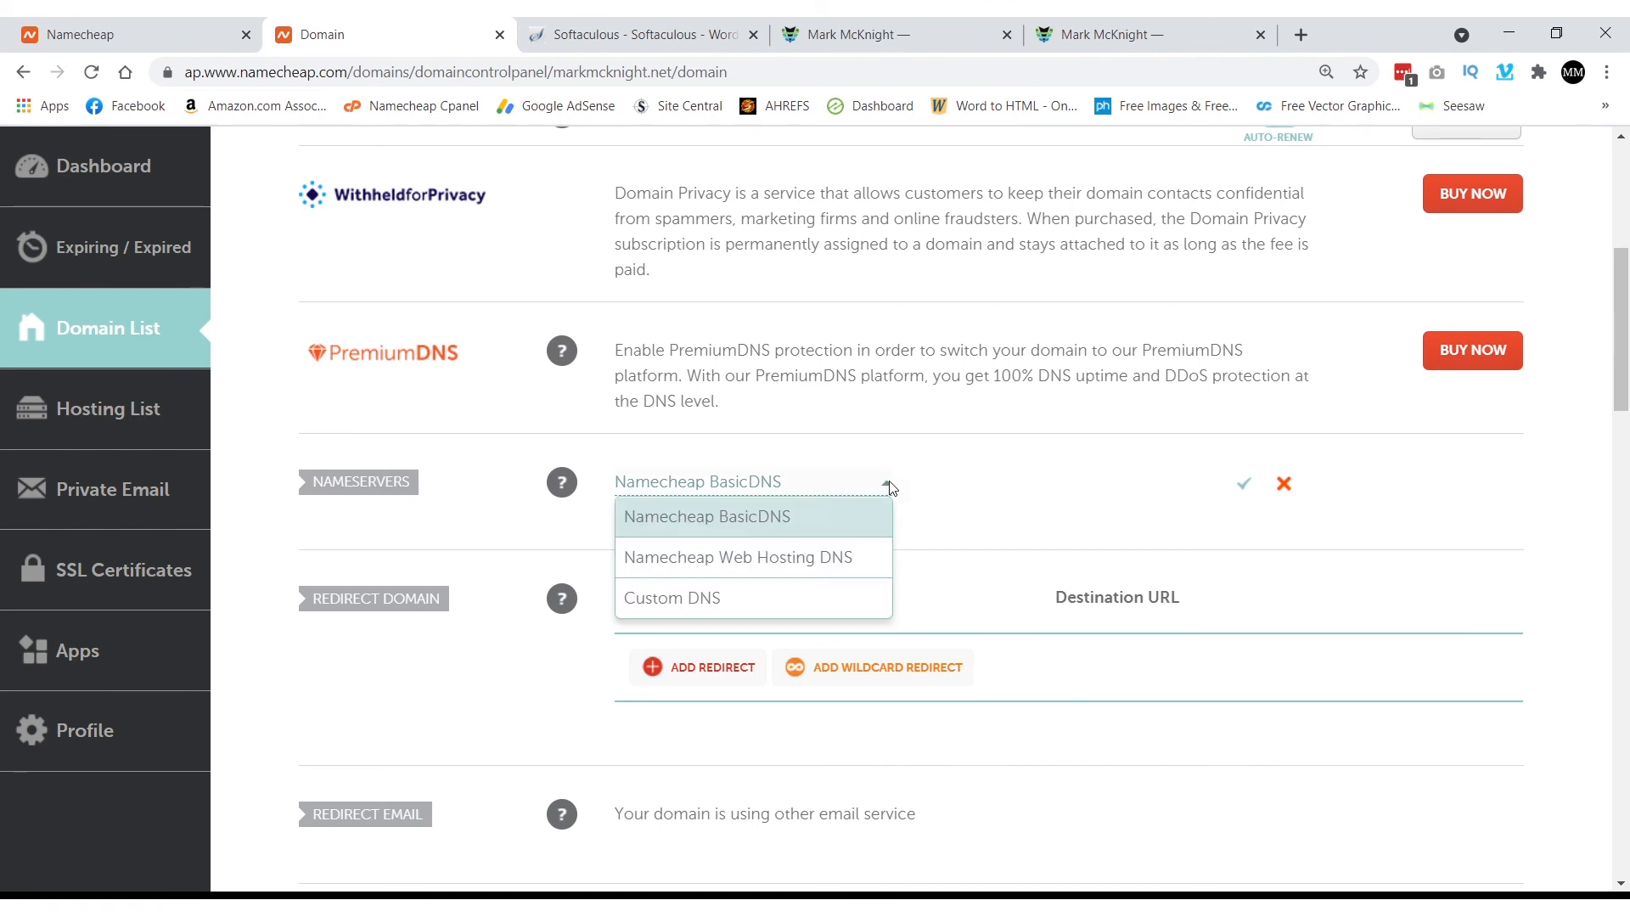
pyautogui.click(831, 557)
pyautogui.click(1242, 485)
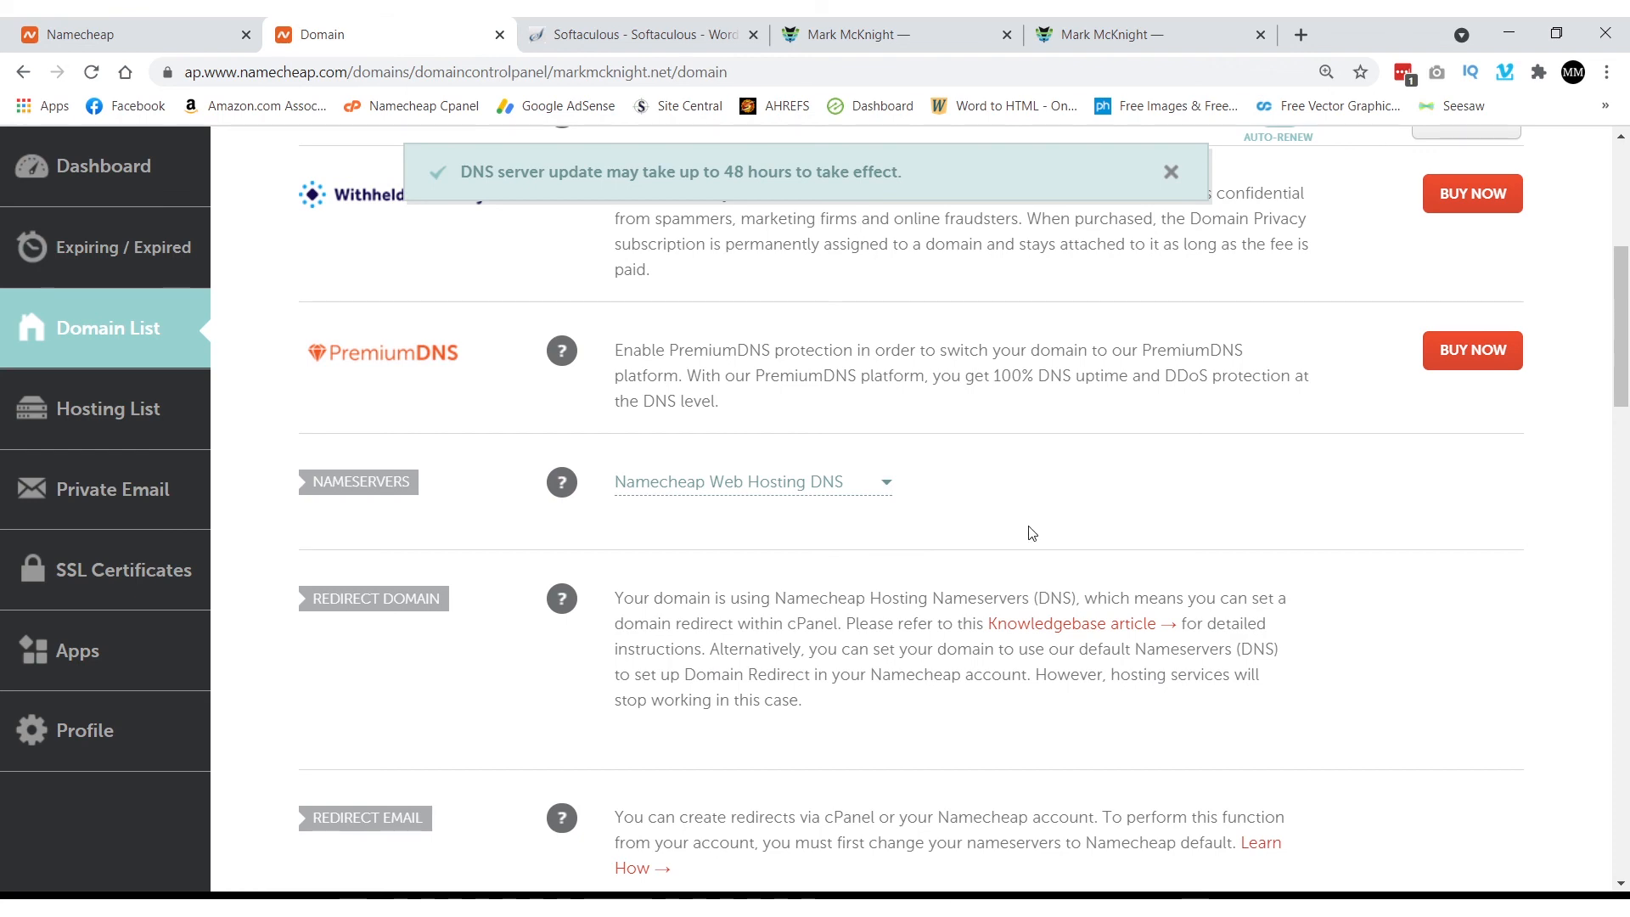
pyautogui.scroll(4, 1029, 529)
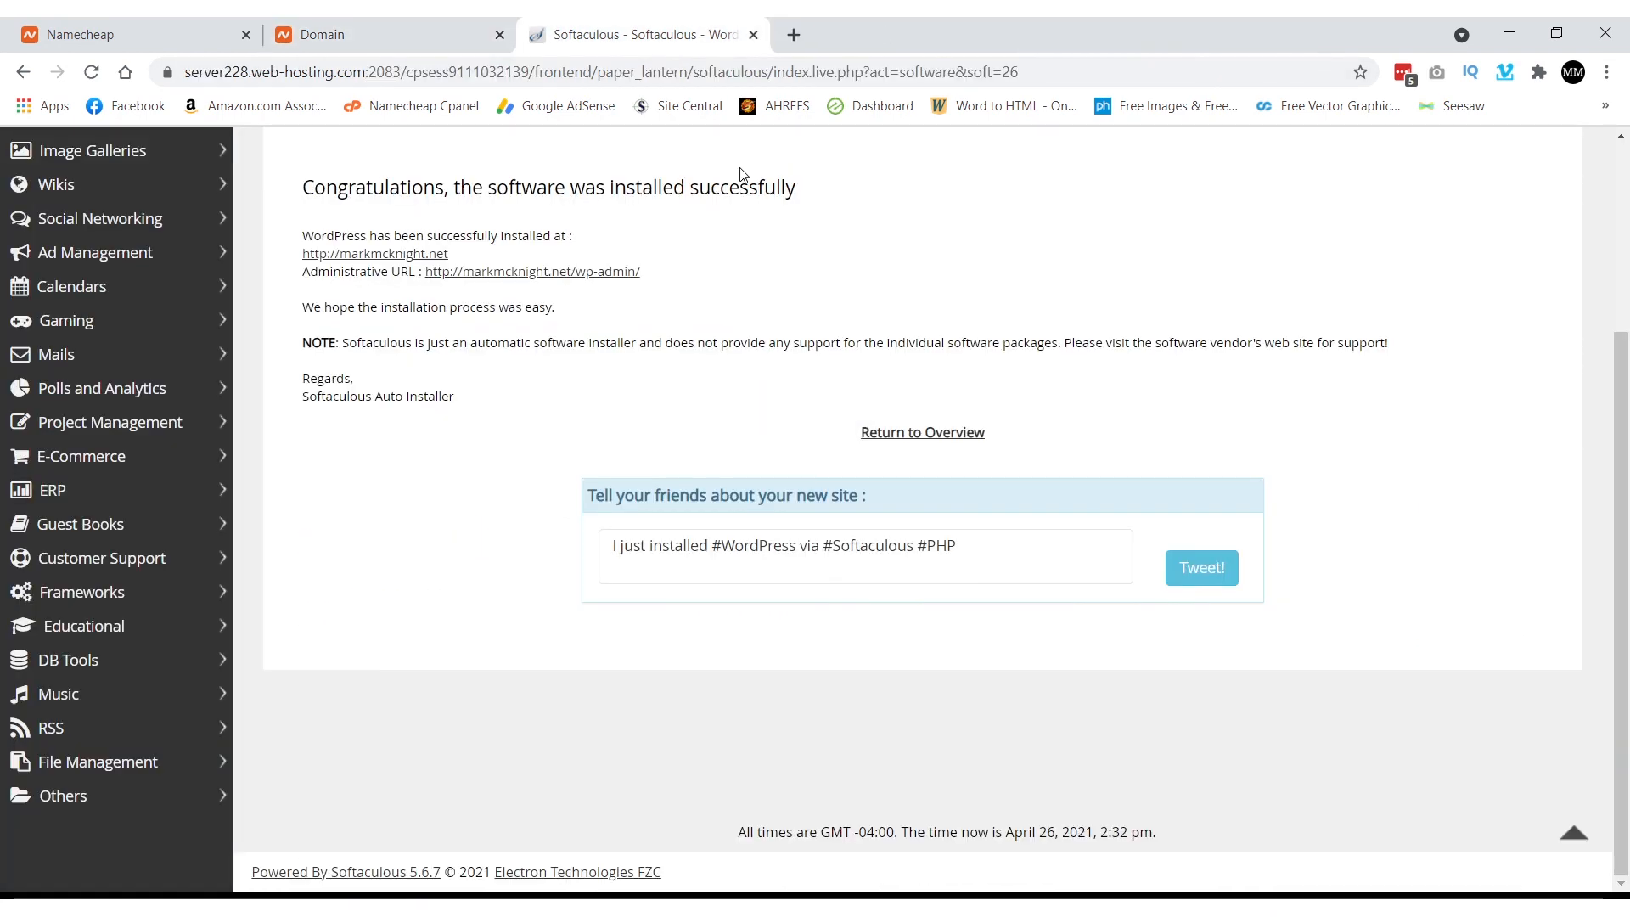